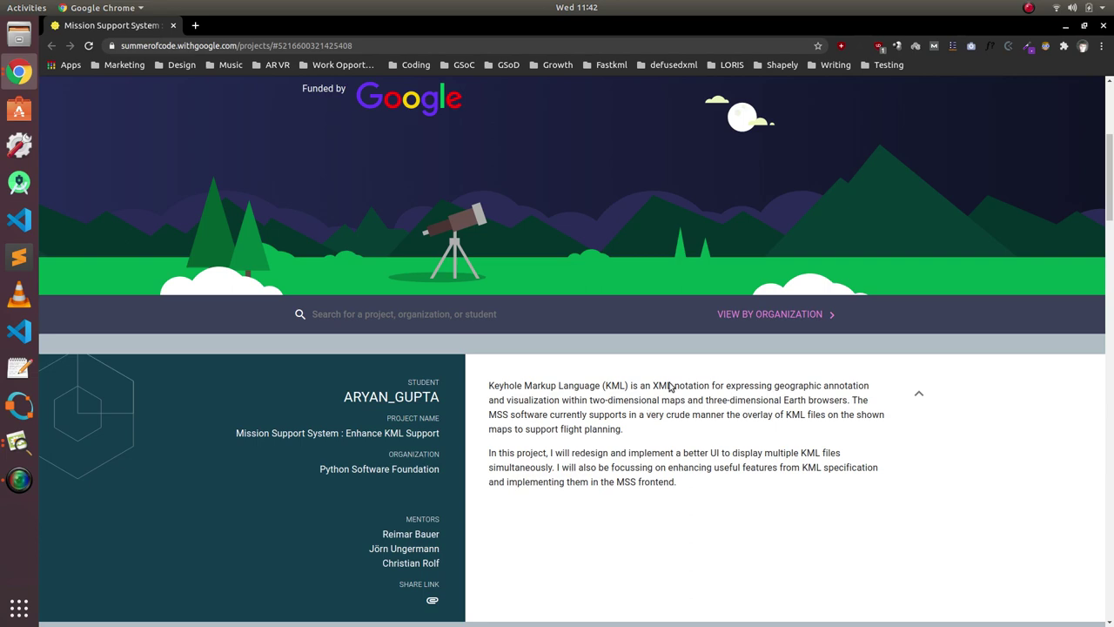
Minimize the GSoC project window and scroll through the KML GSoC 2020 wiki page and back to the top.
{"action": "left_click", "coordinate": [1065, 27]}
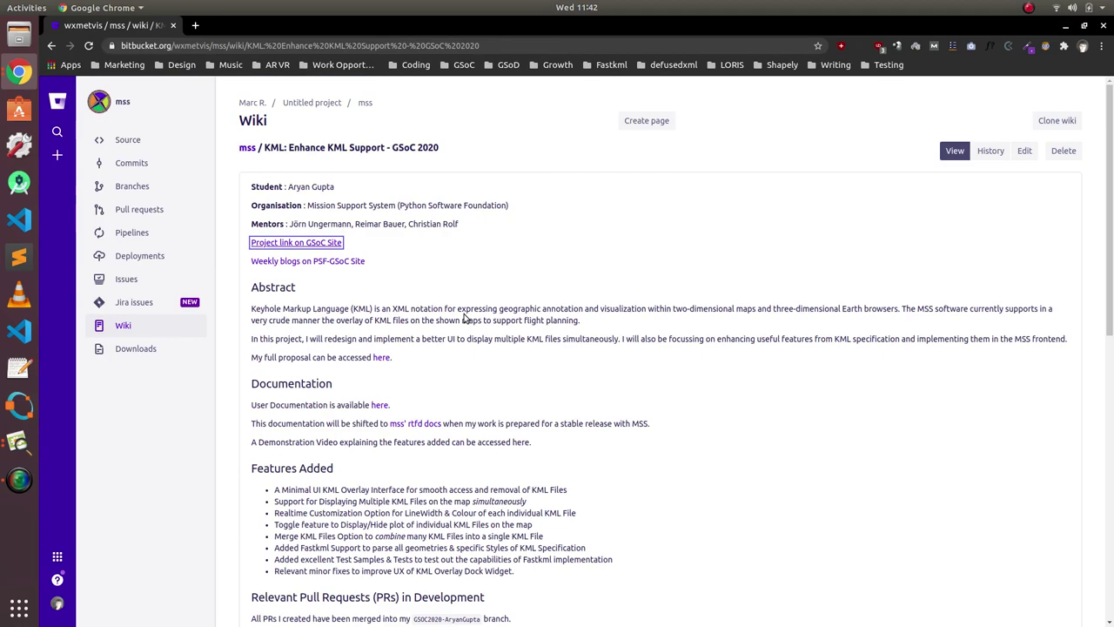
{"action": "scroll", "coordinate": [463, 314], "scroll_direction": "down", "scroll_amount": 3}
{"action": "scroll", "coordinate": [463, 318], "scroll_direction": "up", "scroll_amount": 1}
{"action": "scroll", "coordinate": [463, 317], "scroll_direction": "down", "scroll_amount": 3}
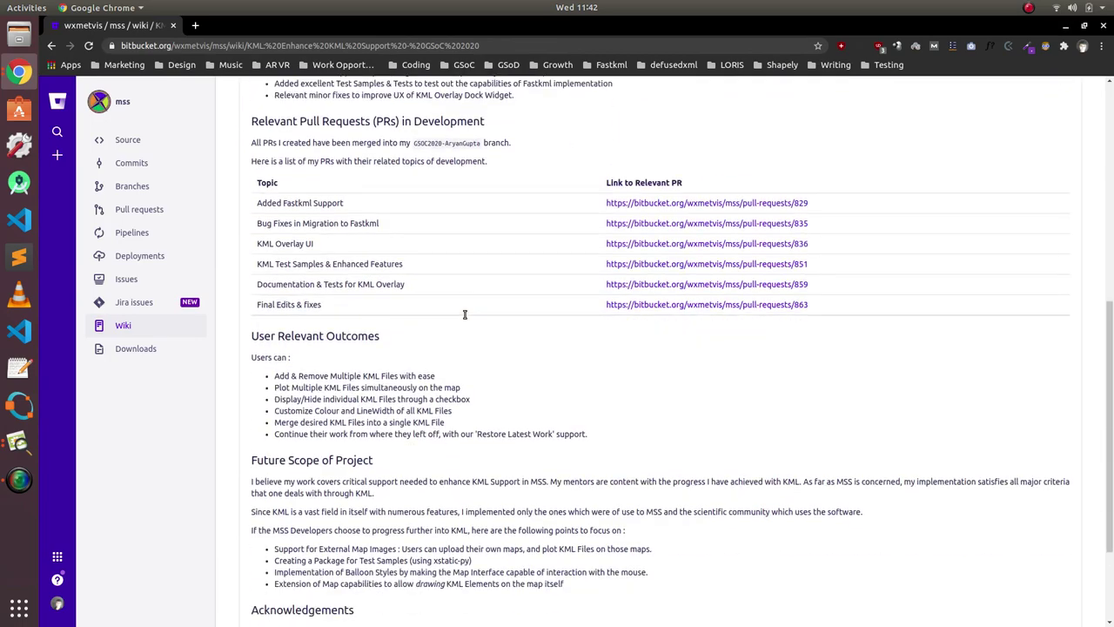
{"action": "scroll", "coordinate": [463, 318], "scroll_direction": "down", "scroll_amount": 1}
{"action": "scroll", "coordinate": [464, 318], "scroll_direction": "up", "scroll_amount": 10}
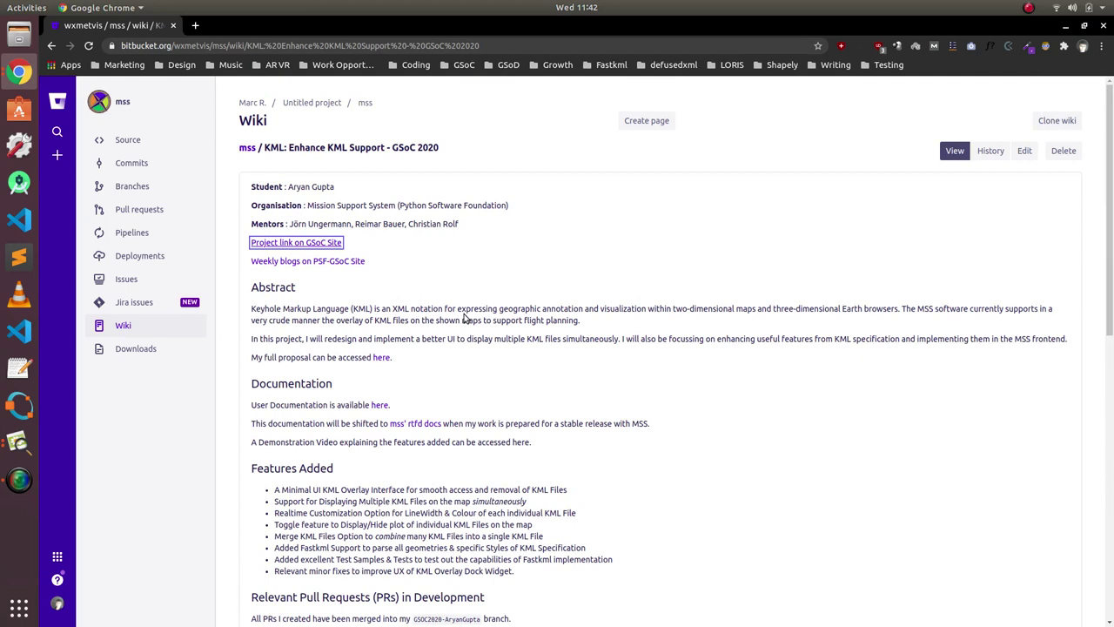
{"action": "left_click", "coordinate": [5, 453]}
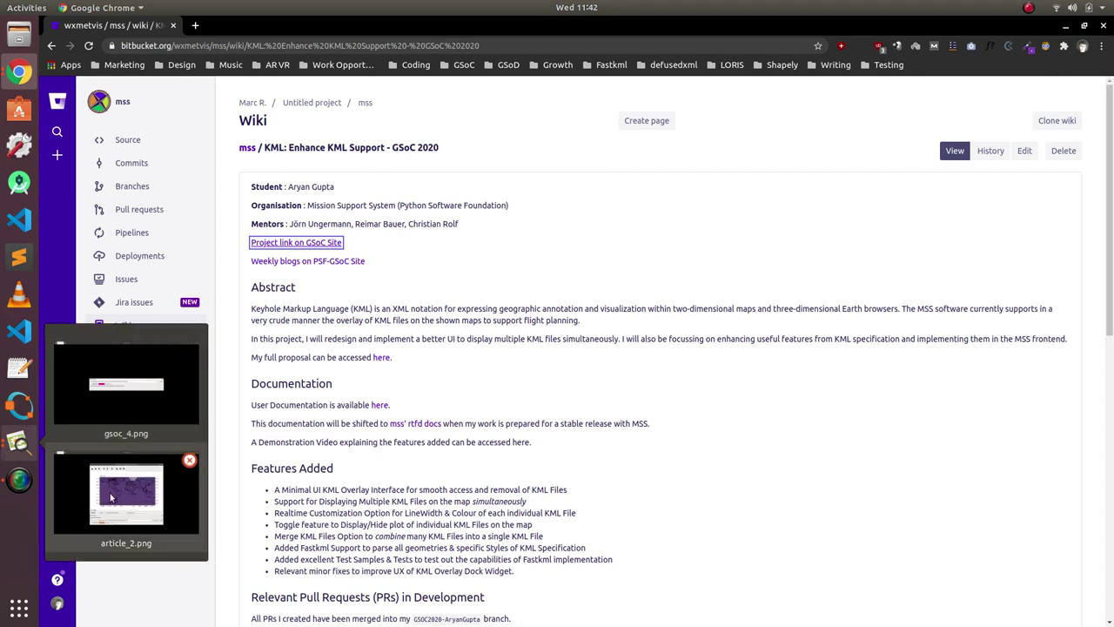
{"action": "left_click", "coordinate": [110, 493]}
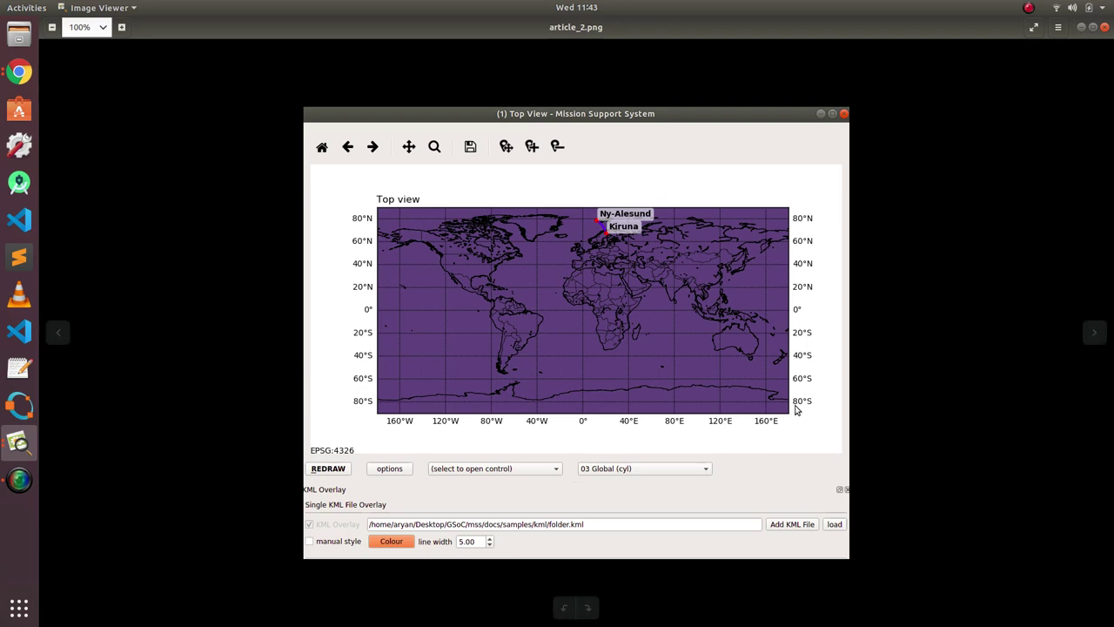
{"action": "key", "text": "Right"}
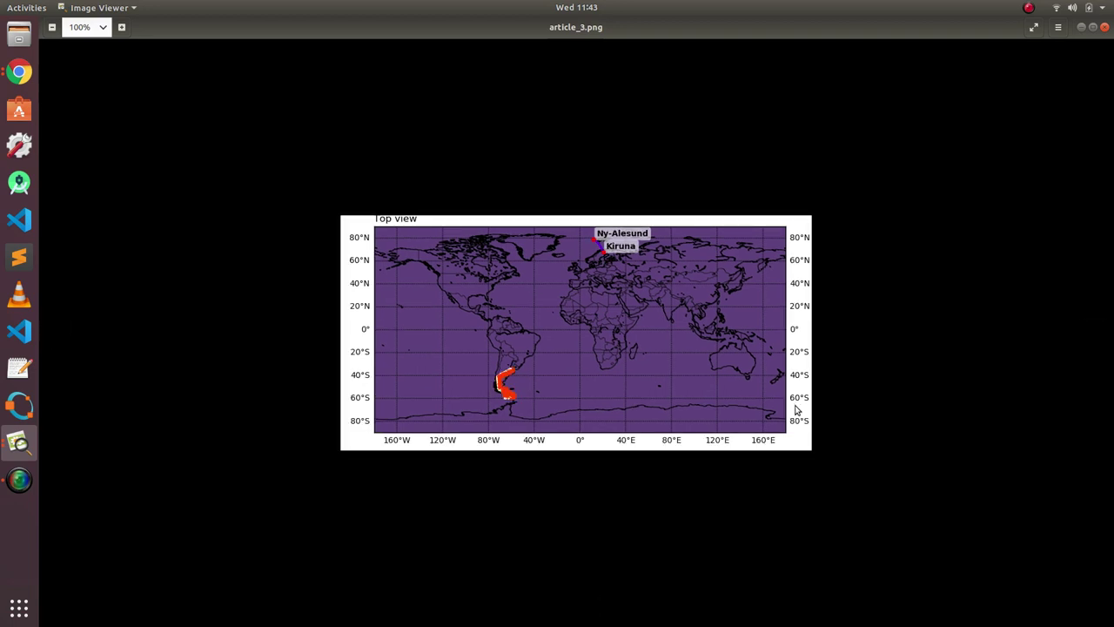
{"action": "key", "text": "Left"}
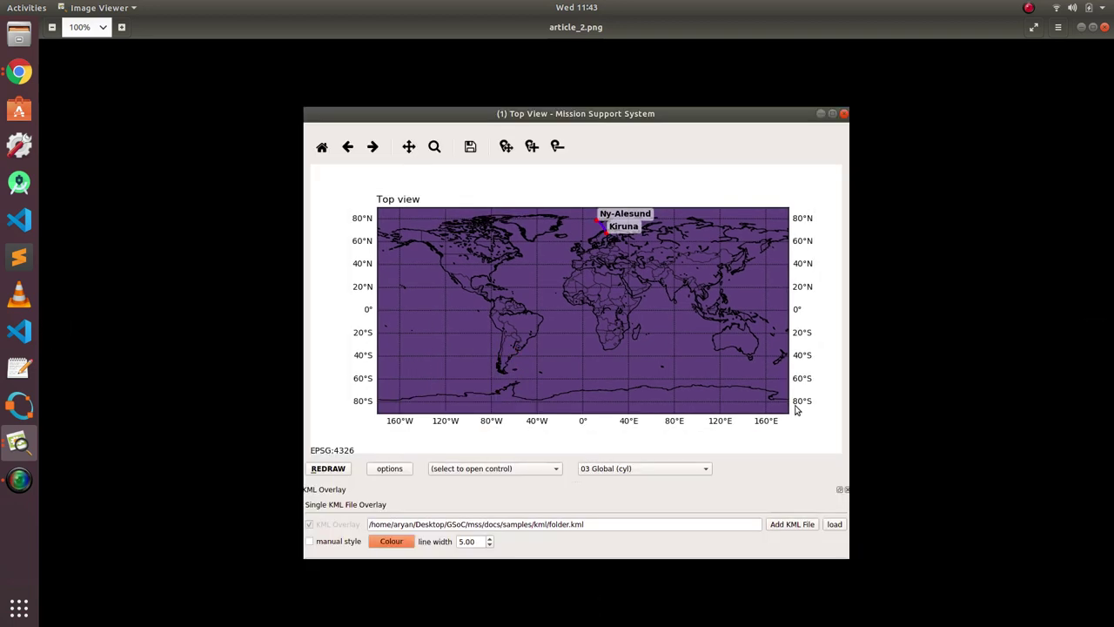
View the gsoc_4.png and article_2.png screenshots in Image Viewer, then close both.
{"action": "left_click", "coordinate": [1082, 29]}
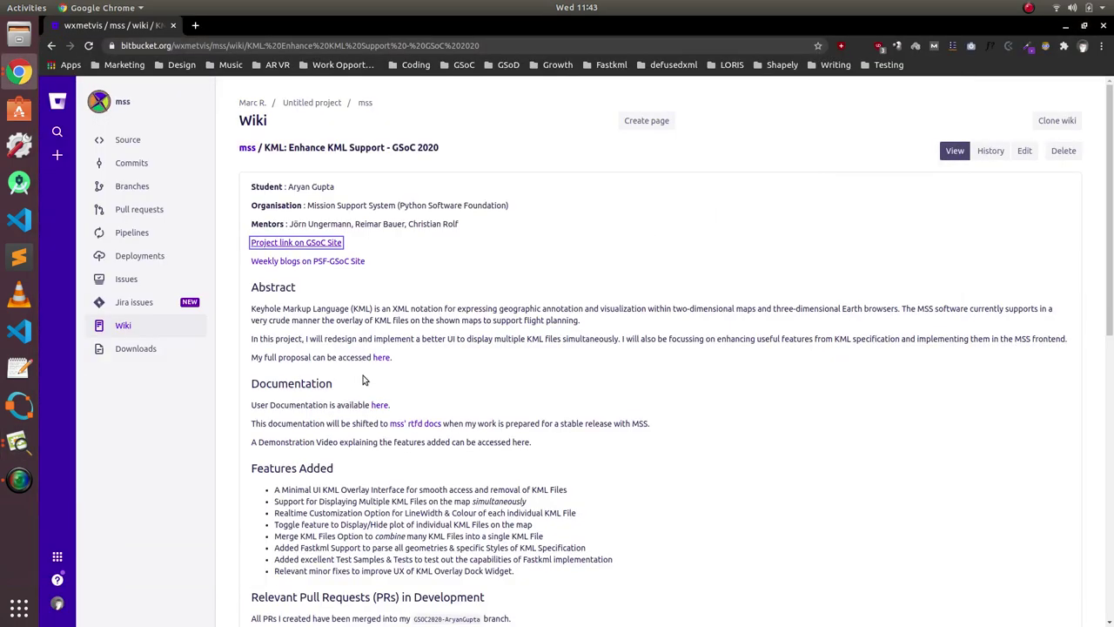
{"action": "left_click", "coordinate": [13, 449]}
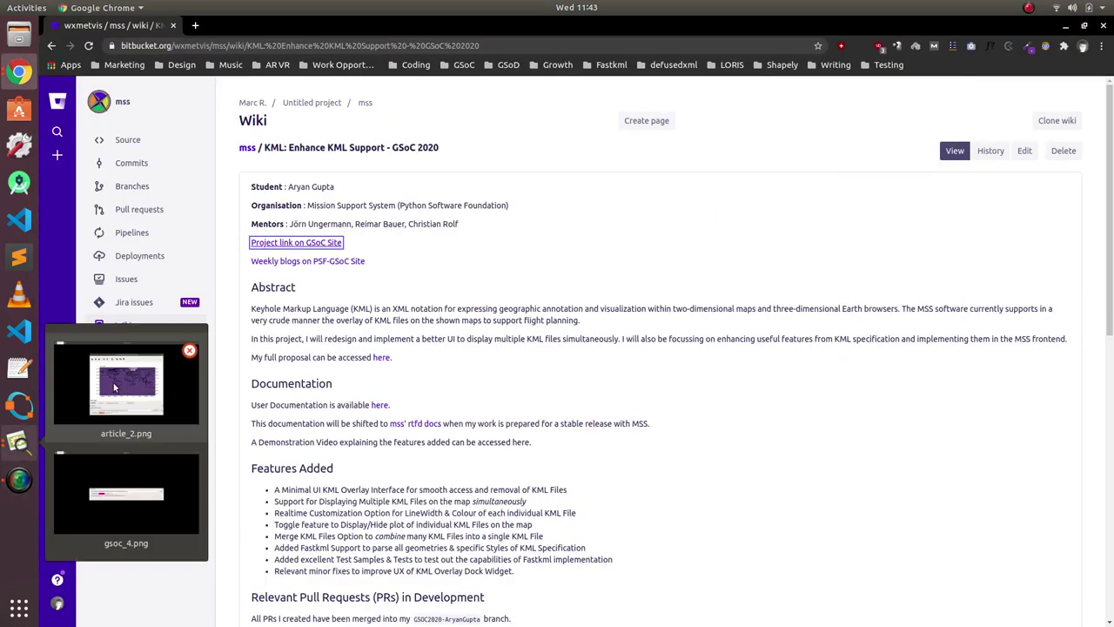
{"action": "left_click", "coordinate": [132, 468]}
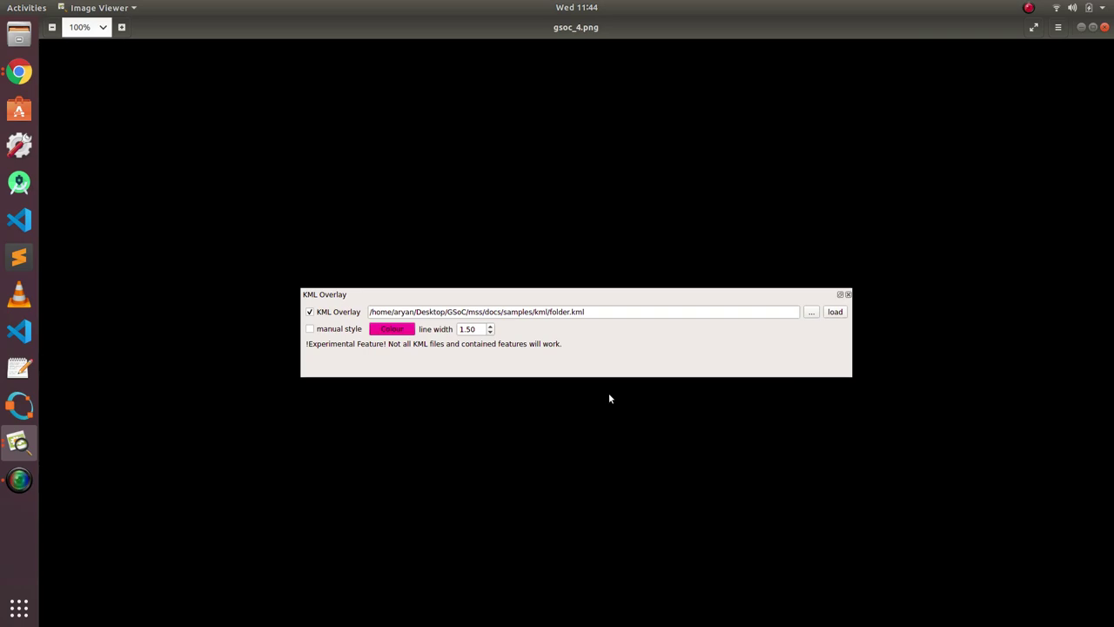
{"action": "left_click", "coordinate": [1106, 29]}
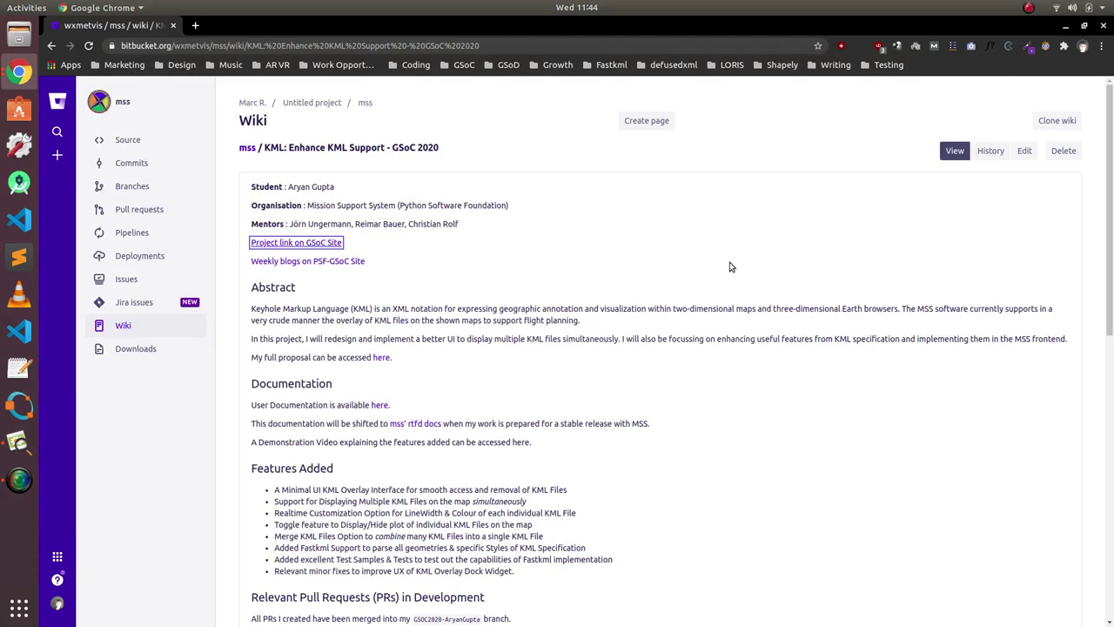
{"action": "left_click", "coordinate": [20, 442]}
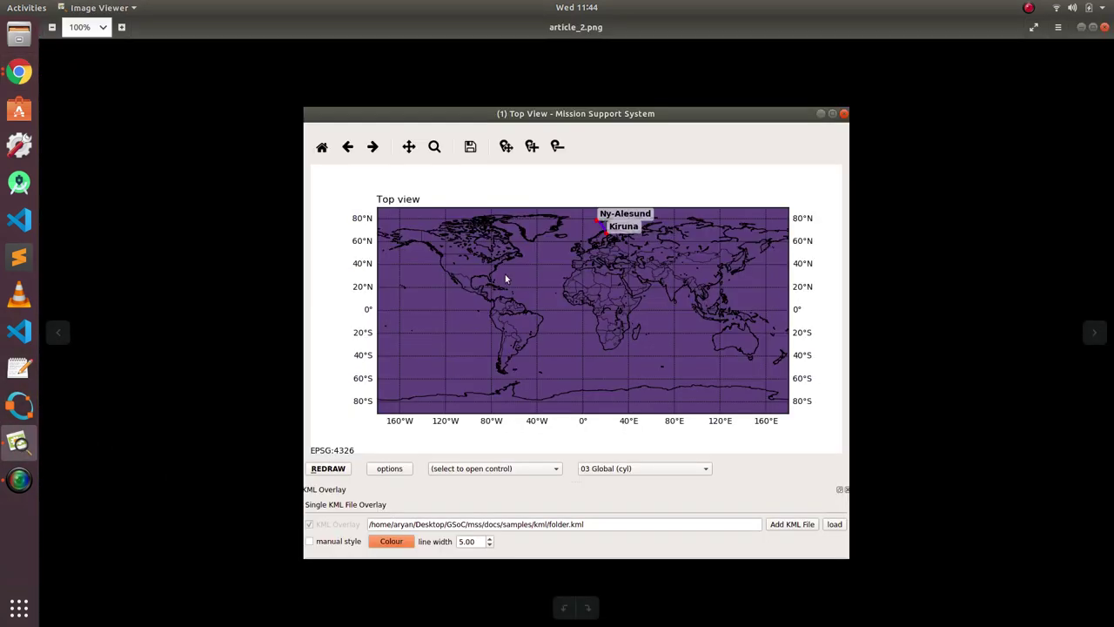
{"action": "key", "text": "Escape"}
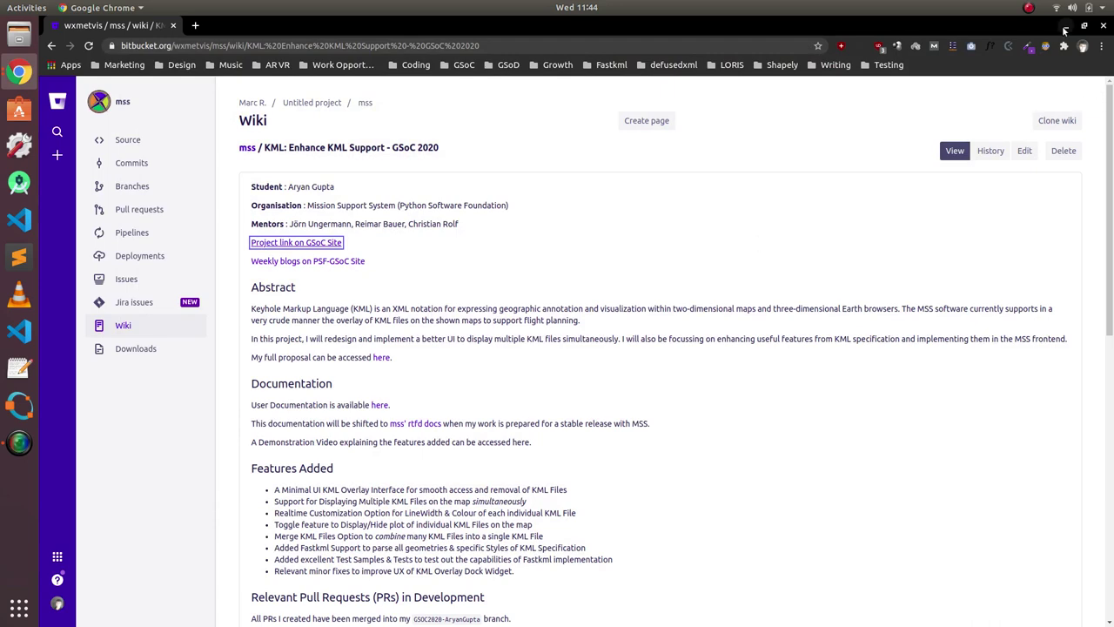
Open a new terminal and activate the mssdev conda environment.
{"action": "left_click", "coordinate": [1066, 26]}
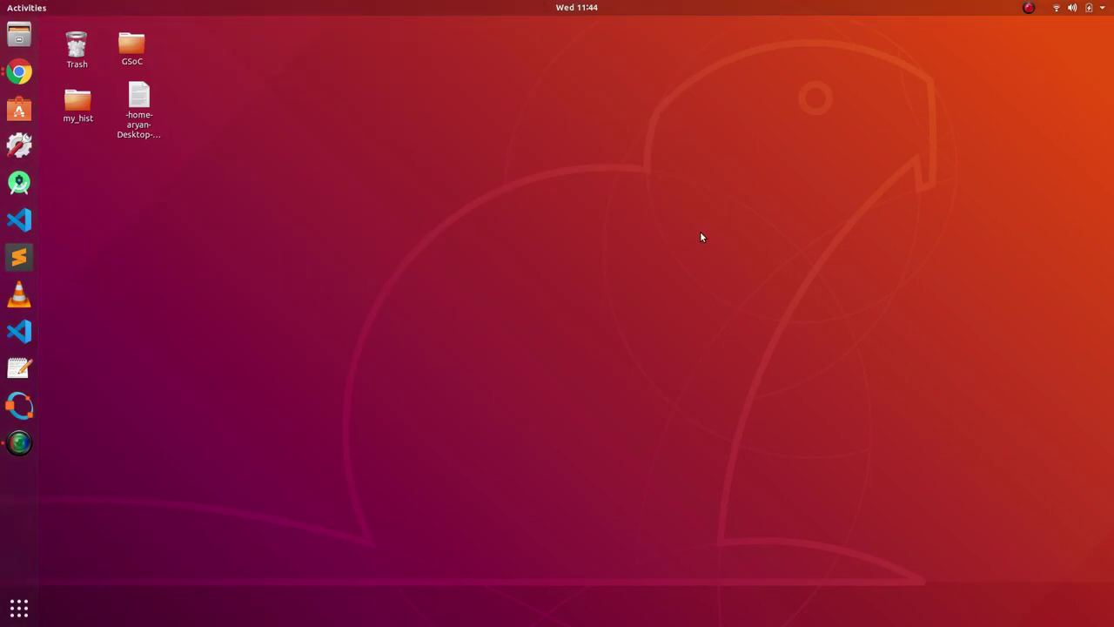
{"action": "key", "text": "ctrl+alt+t"}
{"action": "type", "text": "co"}
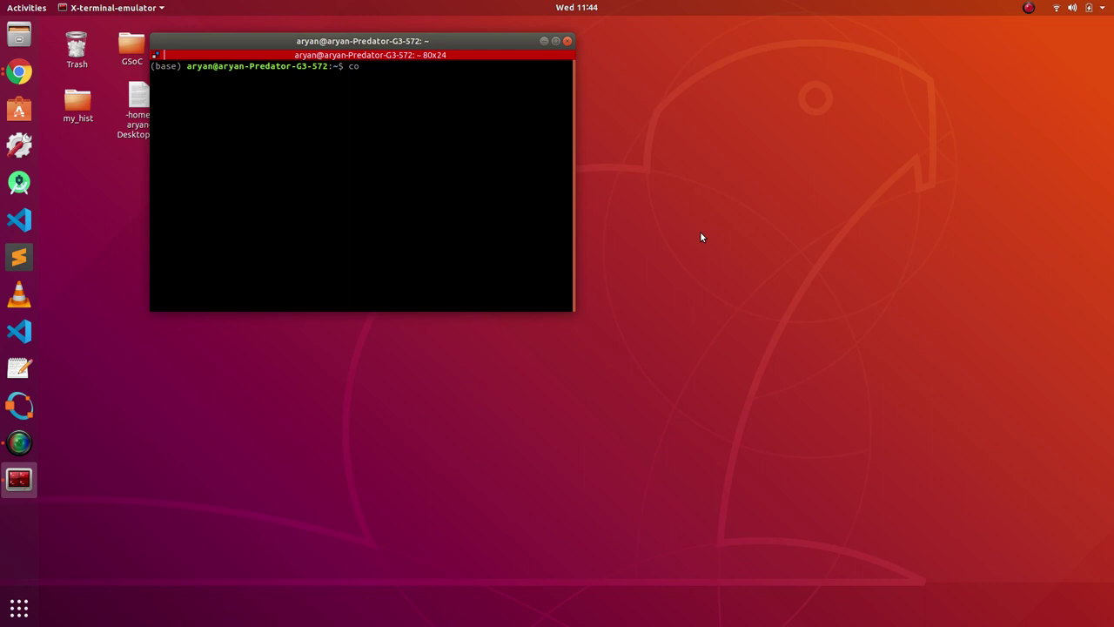
{"action": "type", "text": "nda activate mssdev"}
{"action": "key", "text": "Return"}
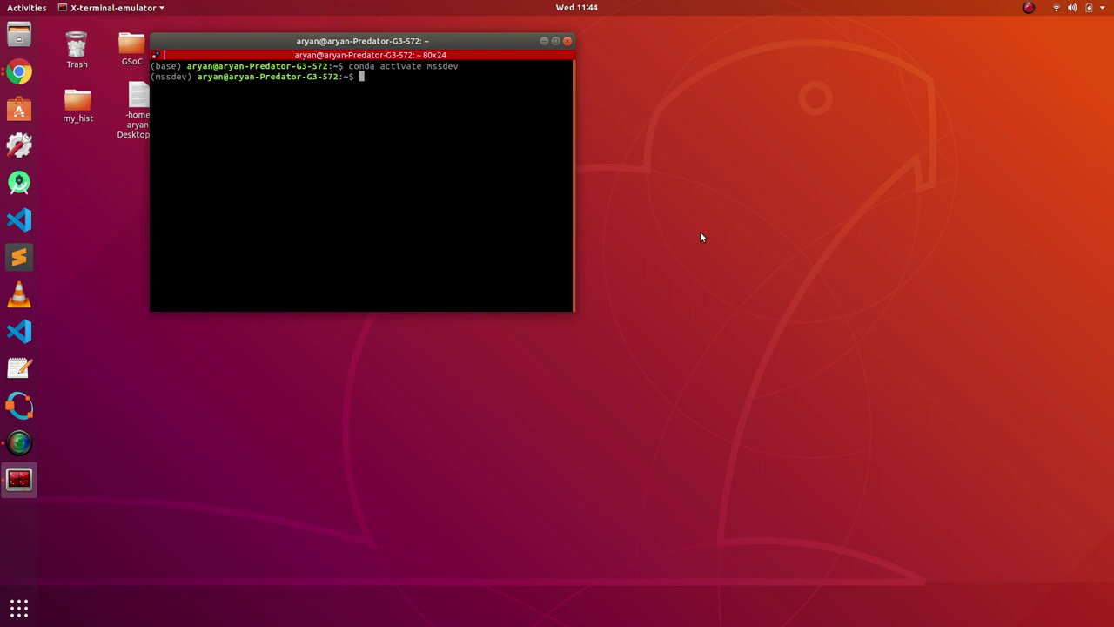
Run mss_pyui.py from Desktop/GSoC/mss/mslib/msui to launch Mission Support System.
{"action": "type", "text": "cd D"}
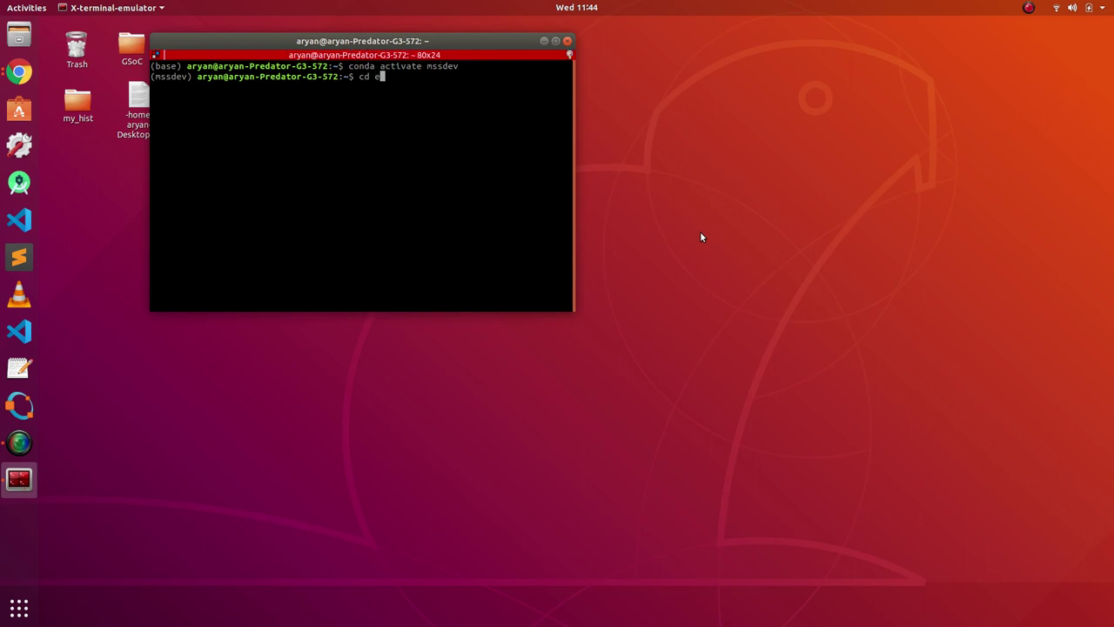
{"action": "type", "text": "esktop/"}
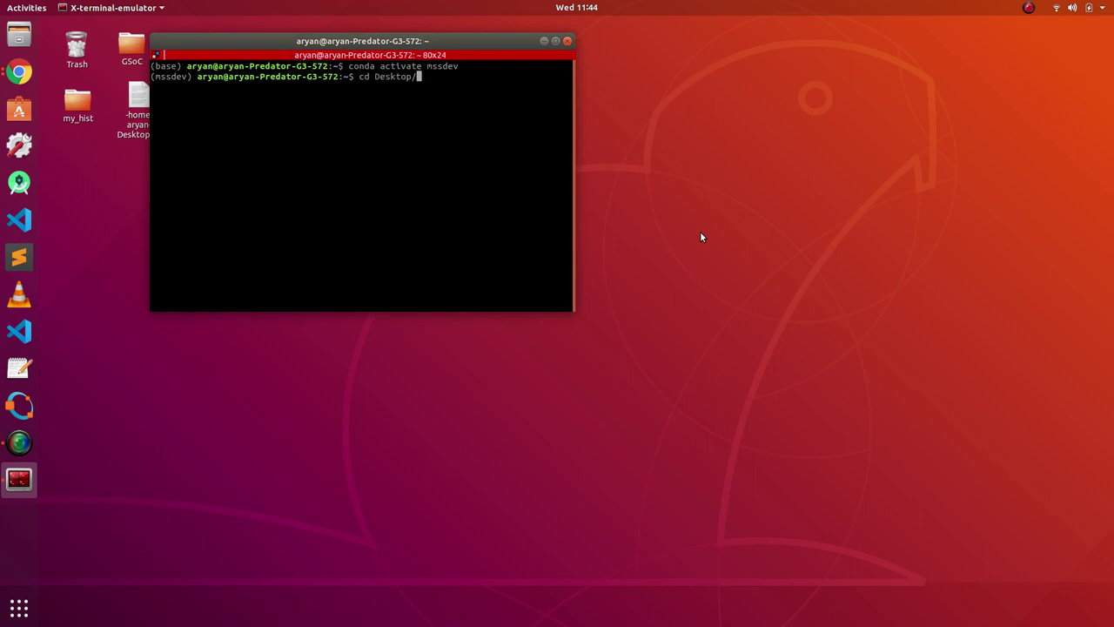
{"action": "type", "text": "GSoC/mss/mslib/msui/"}
{"action": "key", "text": "Return"}
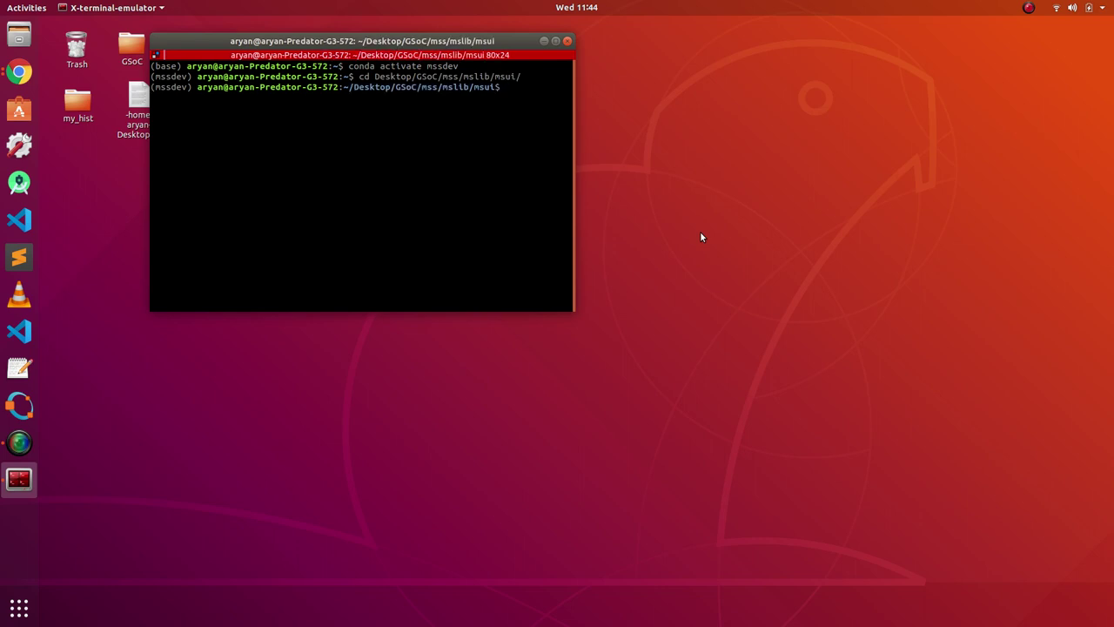
{"action": "type", "text": "python mss_p"}
{"action": "key", "text": "Tab"}
{"action": "key", "text": "Return"}
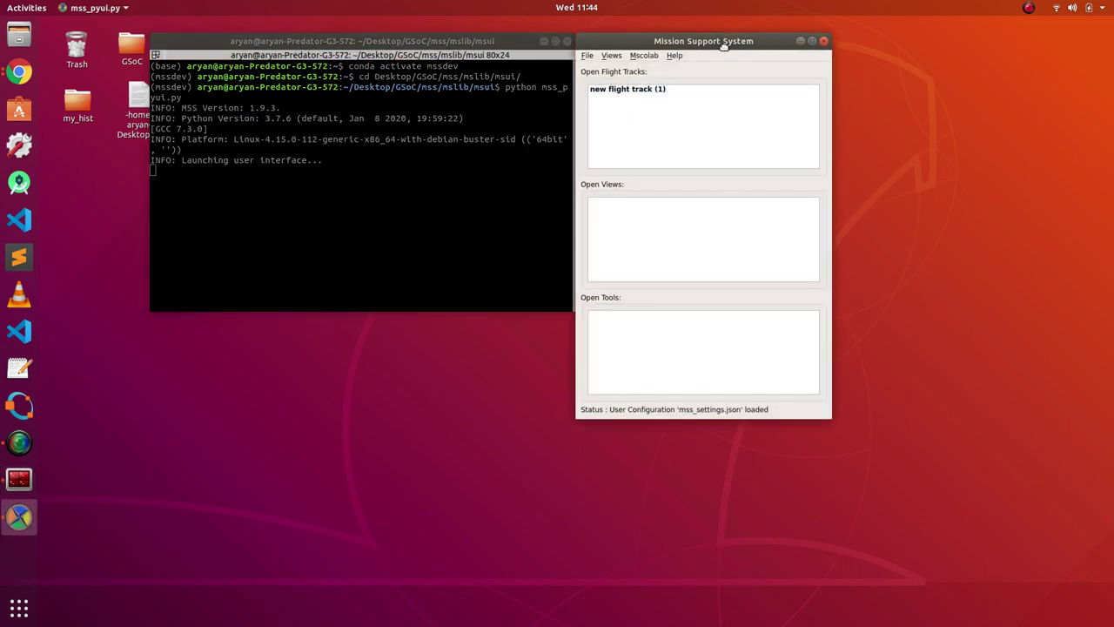
Open a new Top View map window for flight track (1) and centre it on screen.
{"action": "left_click_drag", "start_coordinate": [726, 50], "coordinate": [416, 135]}
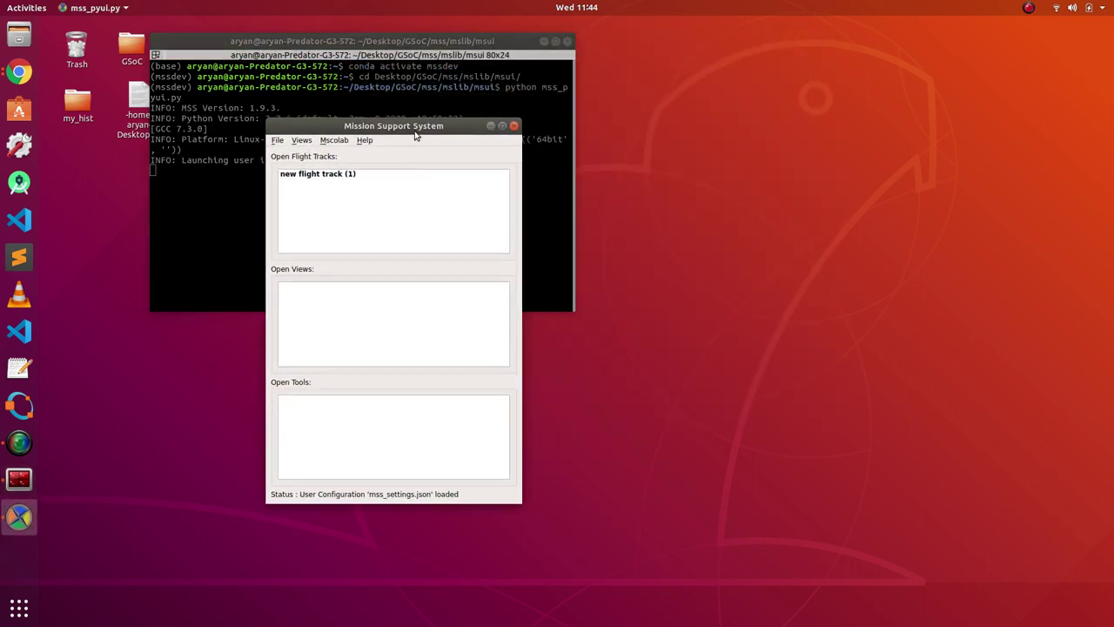
{"action": "left_click", "coordinate": [302, 141]}
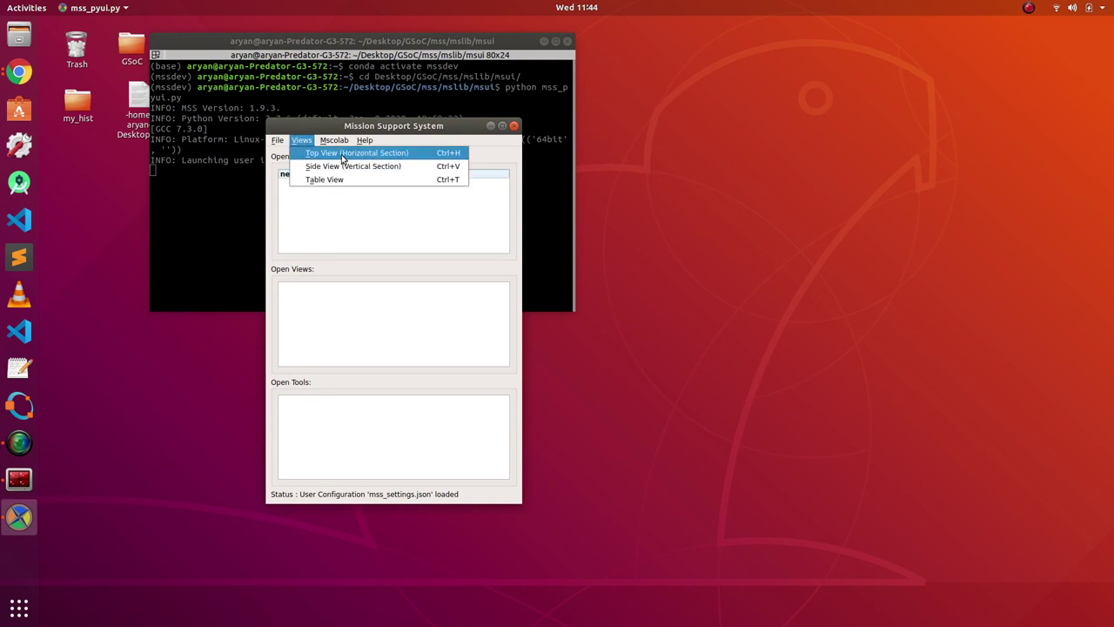
{"action": "left_click", "coordinate": [336, 154]}
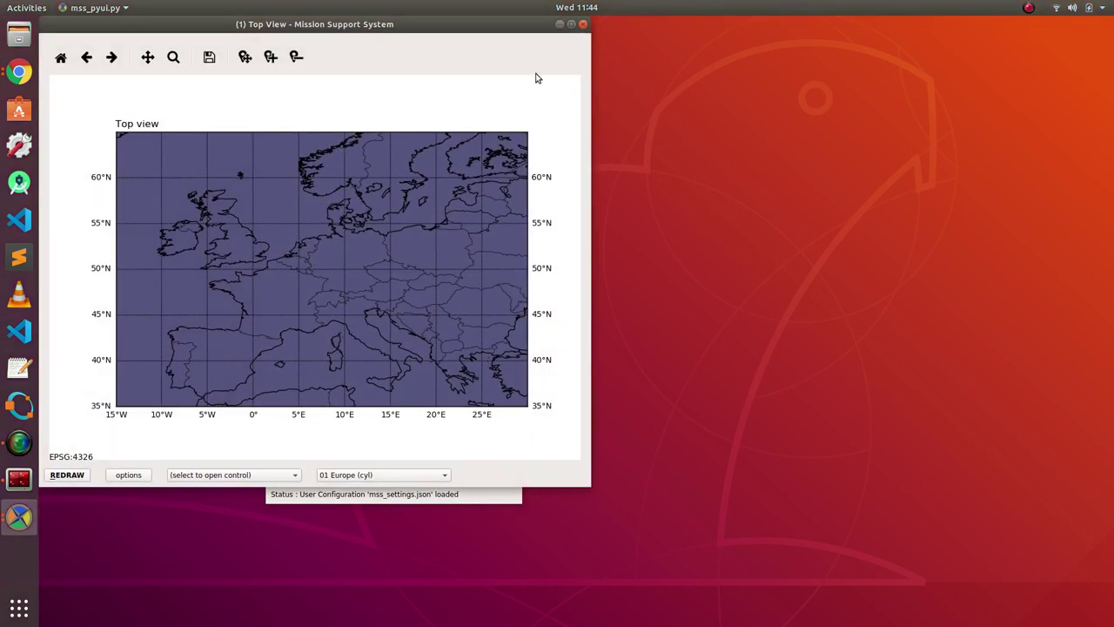
{"action": "left_click_drag", "start_coordinate": [483, 24], "coordinate": [663, 87]}
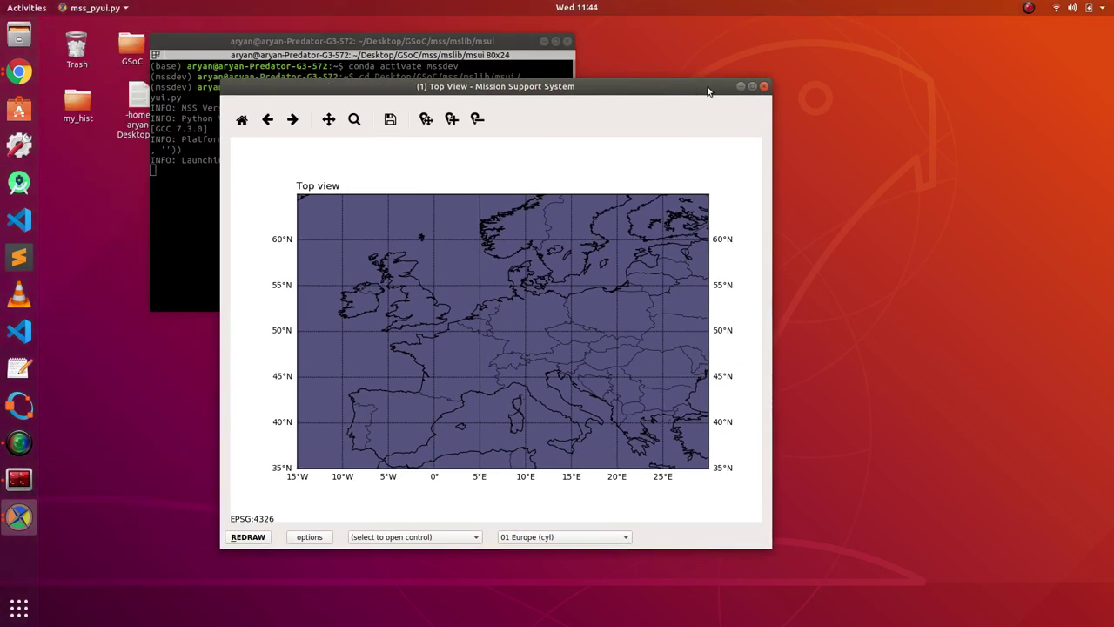
Add the KML Overlay control beneath the Top View map.
{"action": "left_click", "coordinate": [470, 540]}
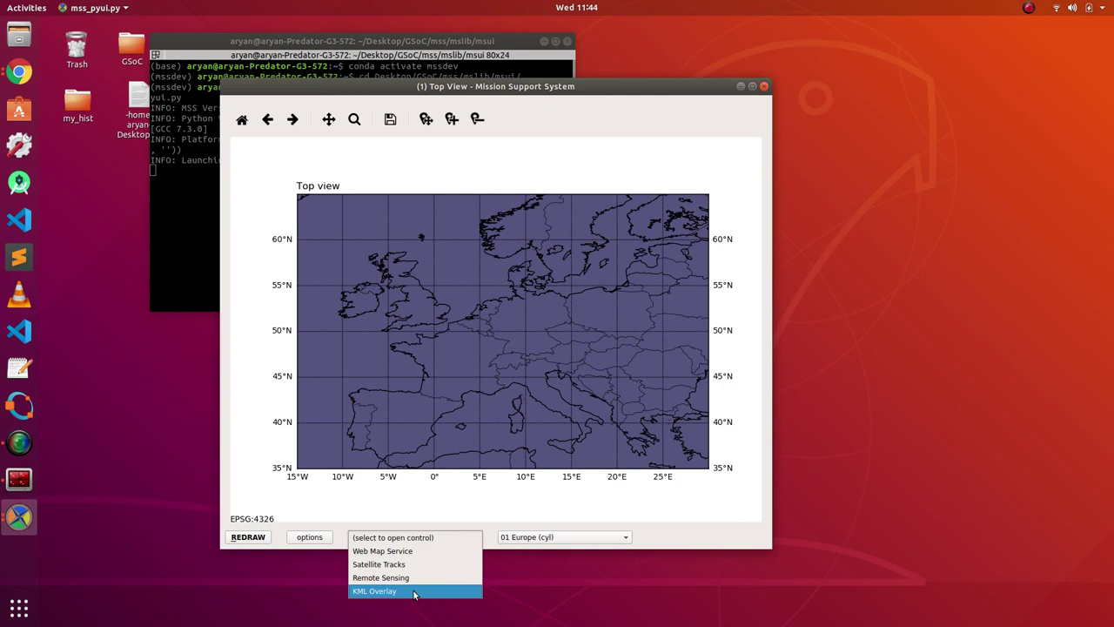
{"action": "left_click", "coordinate": [414, 592]}
{"action": "left_click", "coordinate": [623, 422]}
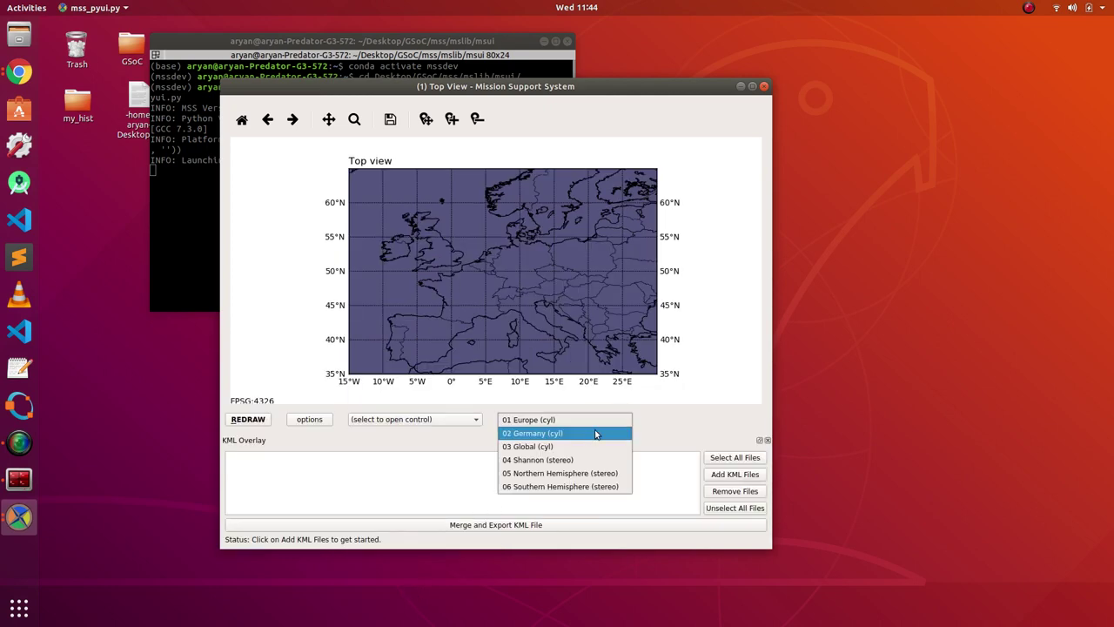
Switch the Top View map to the 03 Global (cyl) projection.
{"action": "left_click", "coordinate": [578, 445]}
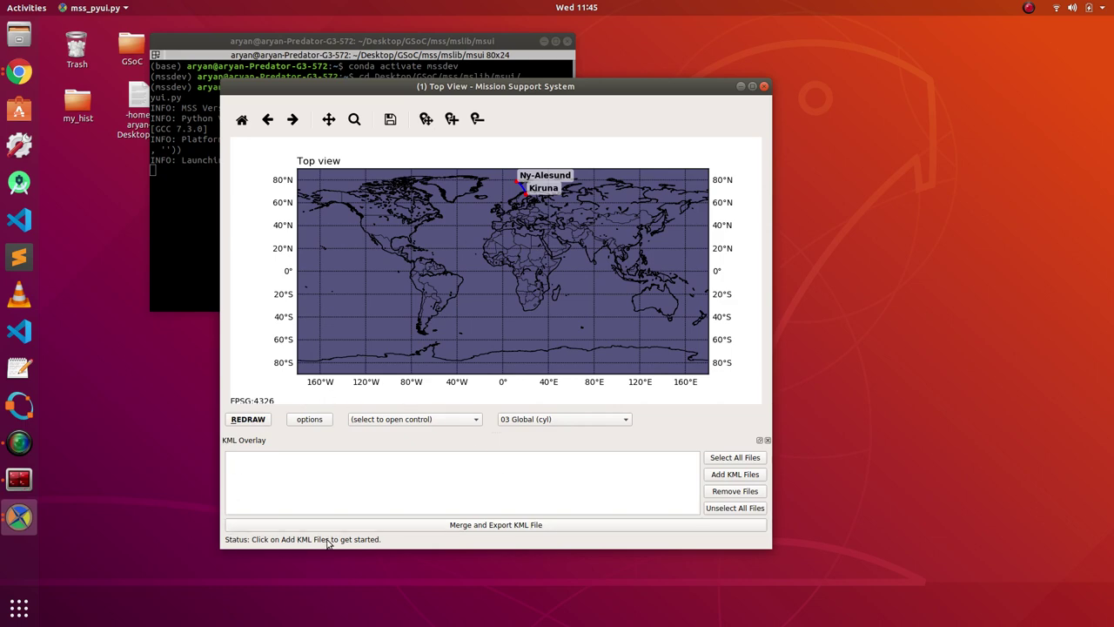
Load line.kml as a KML overlay and toggle its visibility off and back on.
{"action": "left_click", "coordinate": [736, 475]}
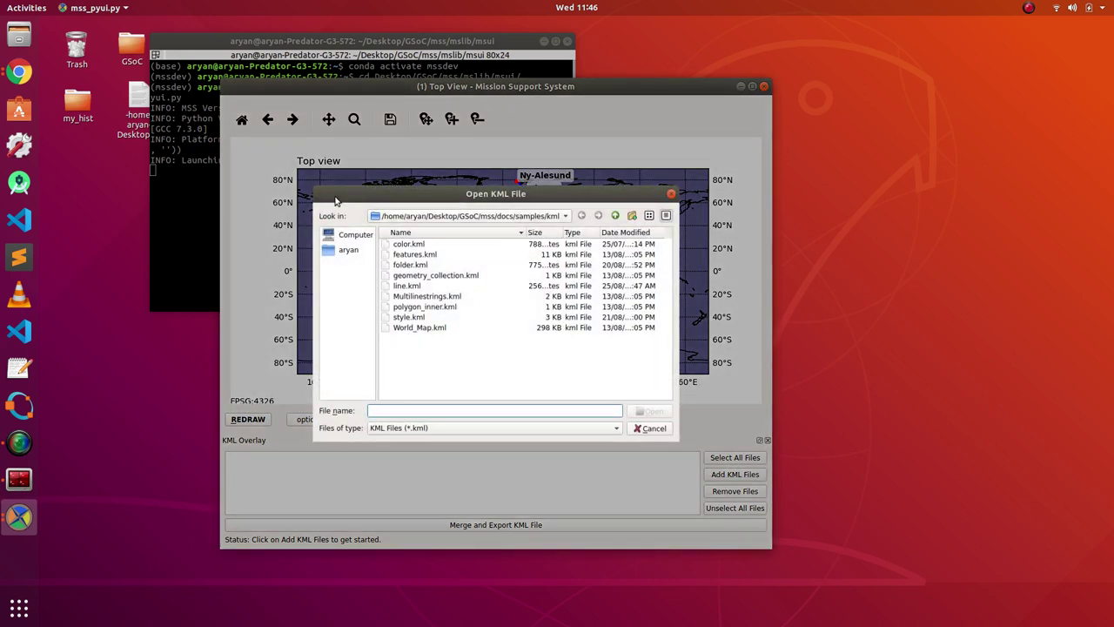
{"action": "double_click", "coordinate": [433, 287]}
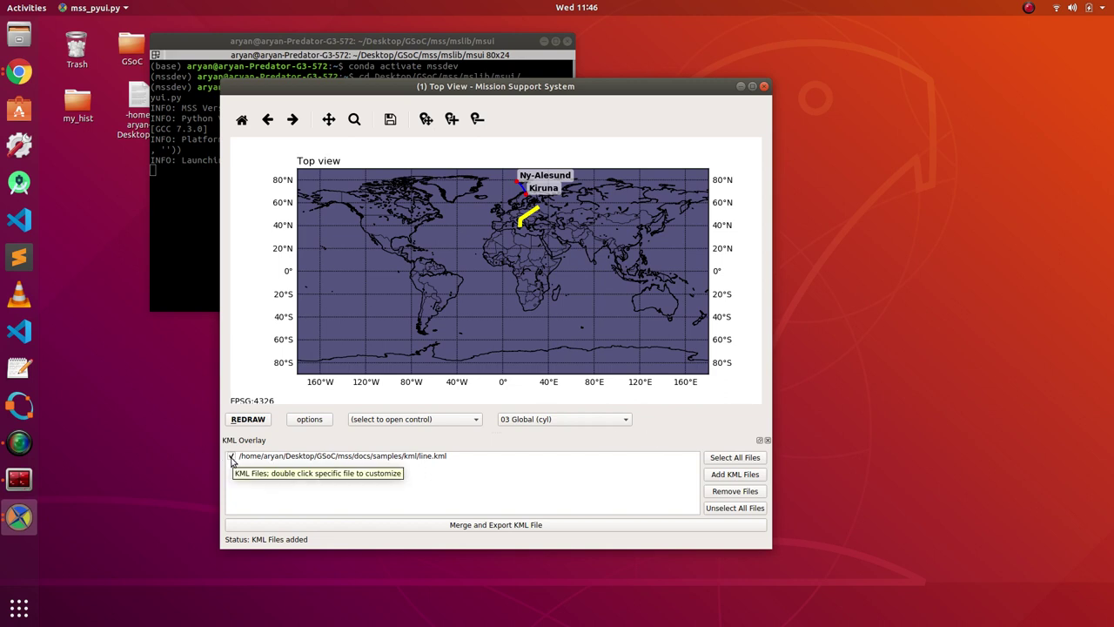
{"action": "left_click", "coordinate": [232, 456]}
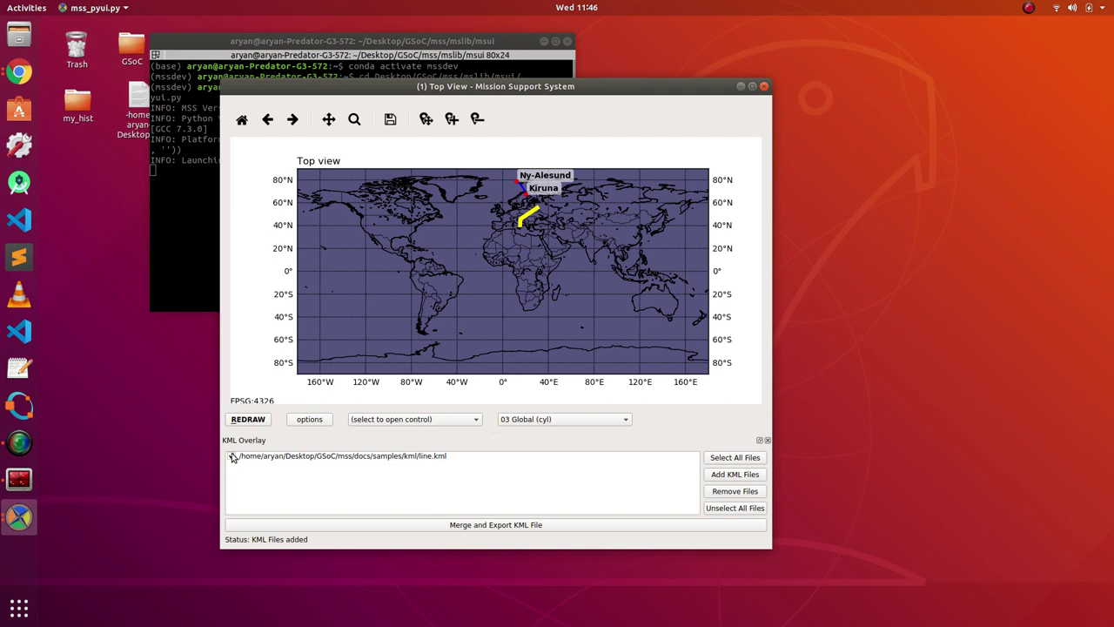
{"action": "left_click", "coordinate": [231, 456]}
{"action": "left_click", "coordinate": [231, 456]}
Load folder.kml and color.kml into the overlay, toggling folder.kml's Point 2 polygon off and on.
{"action": "left_click", "coordinate": [722, 481]}
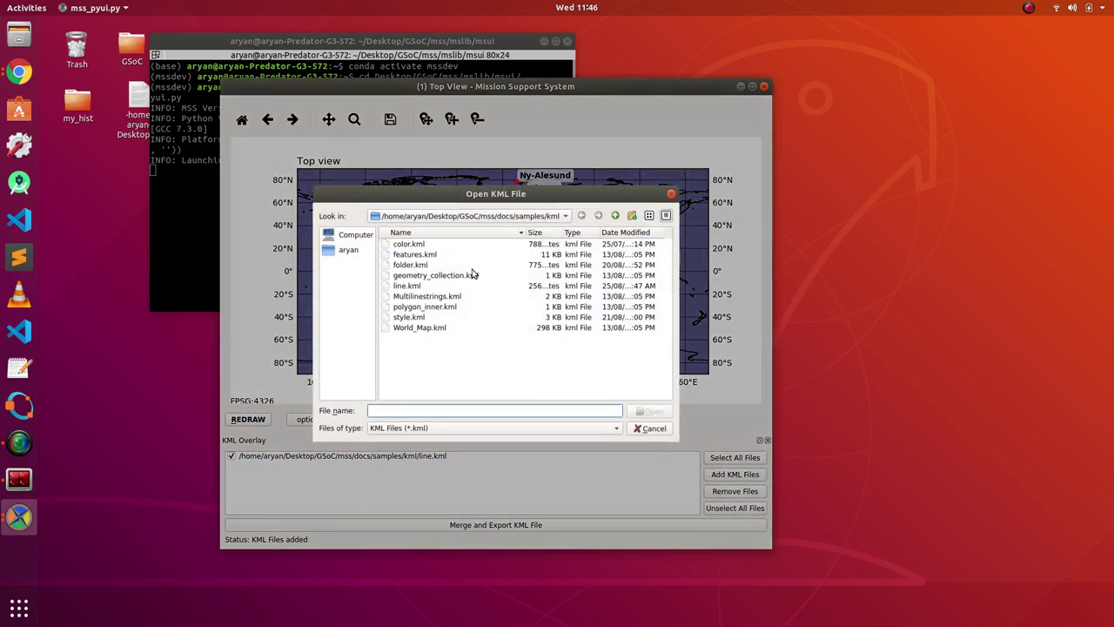
{"action": "left_click", "coordinate": [409, 266]}
{"action": "left_click", "coordinate": [404, 245], "text": "ctrl"}
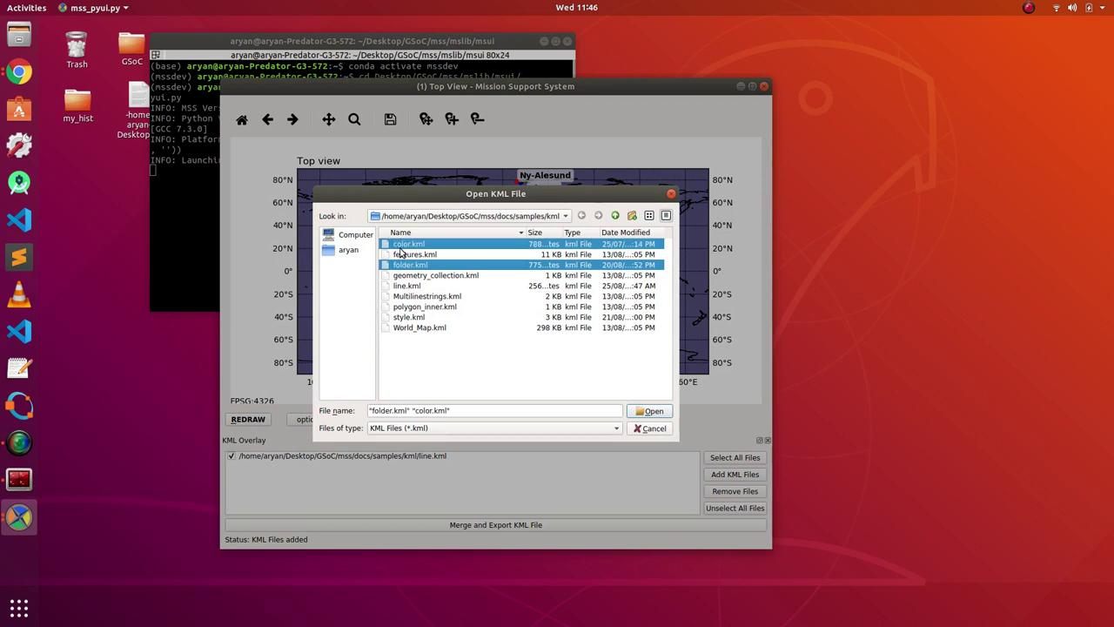
{"action": "key", "text": "Return"}
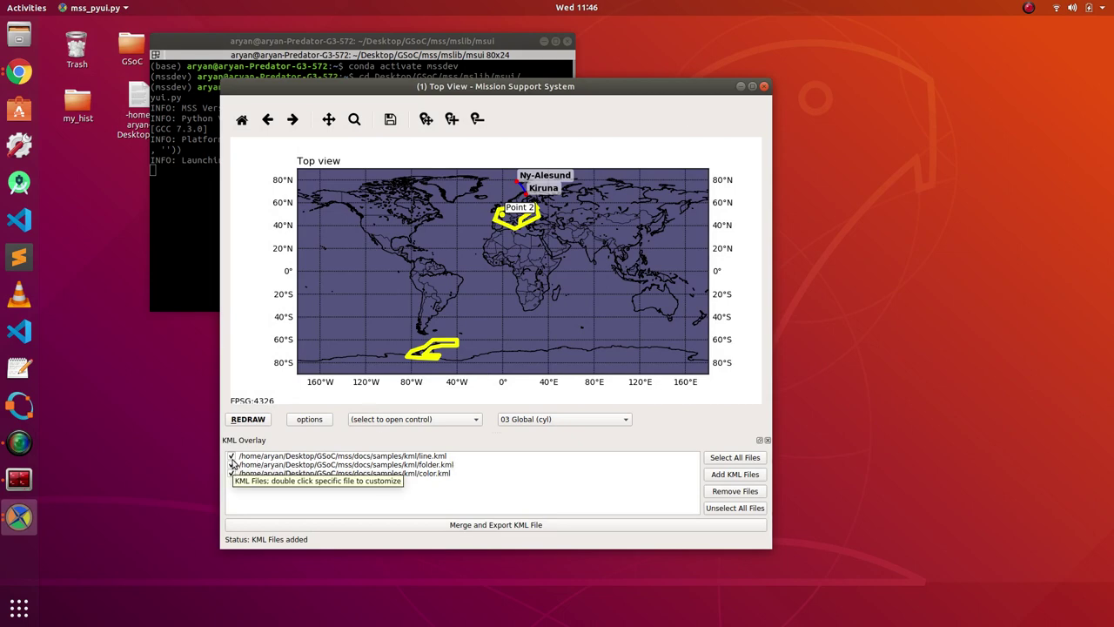
{"action": "left_click", "coordinate": [231, 465]}
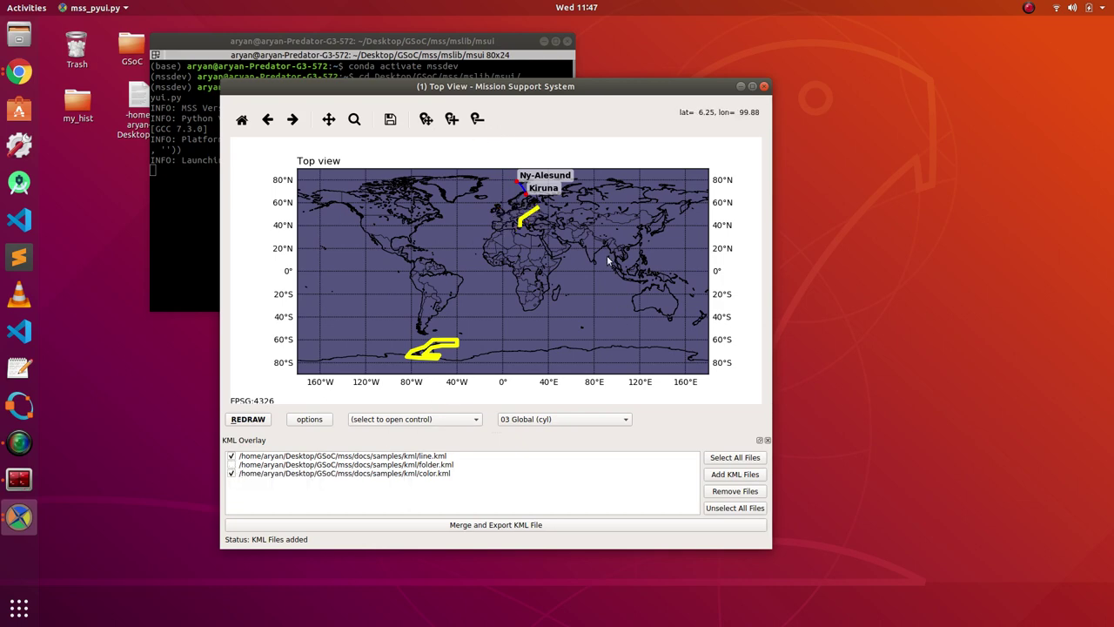
{"action": "left_click", "coordinate": [231, 466]}
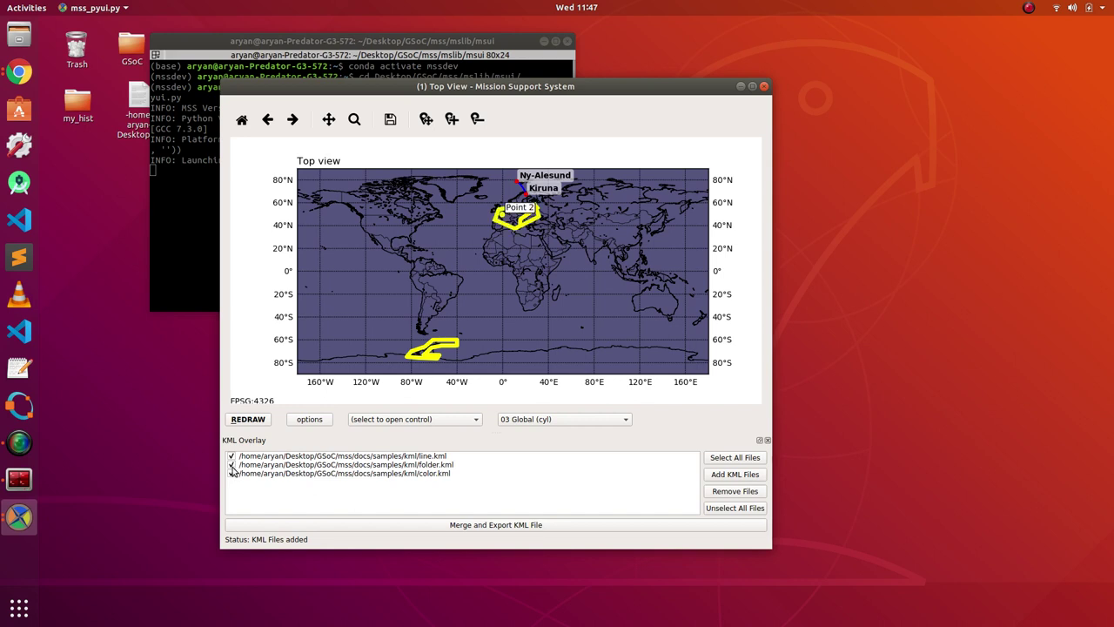
{"action": "left_click", "coordinate": [232, 467]}
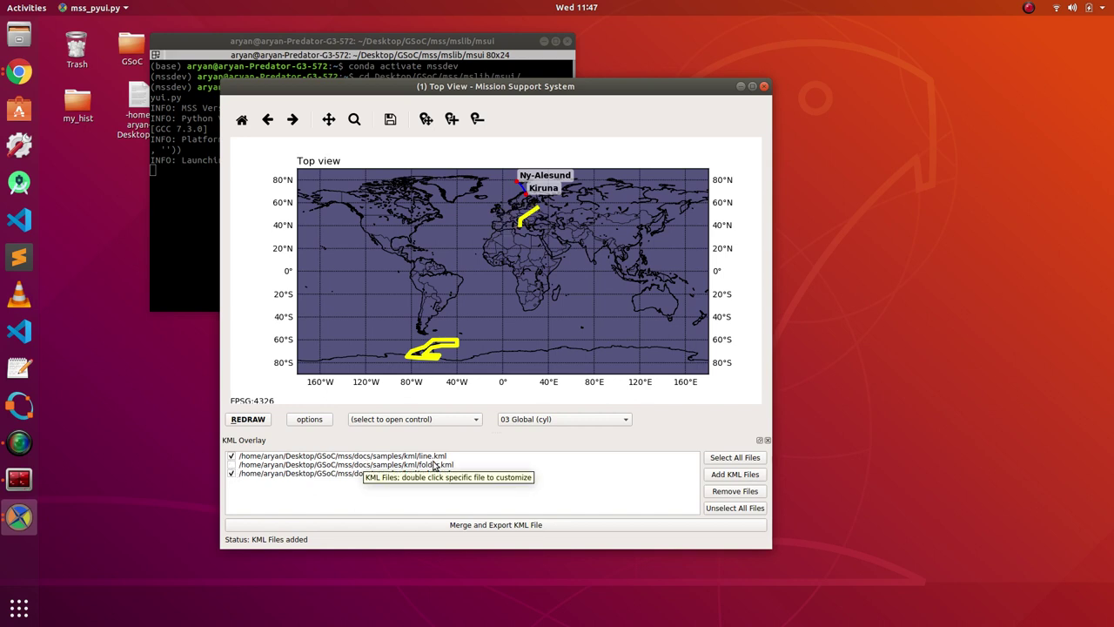
{"action": "left_click", "coordinate": [232, 467]}
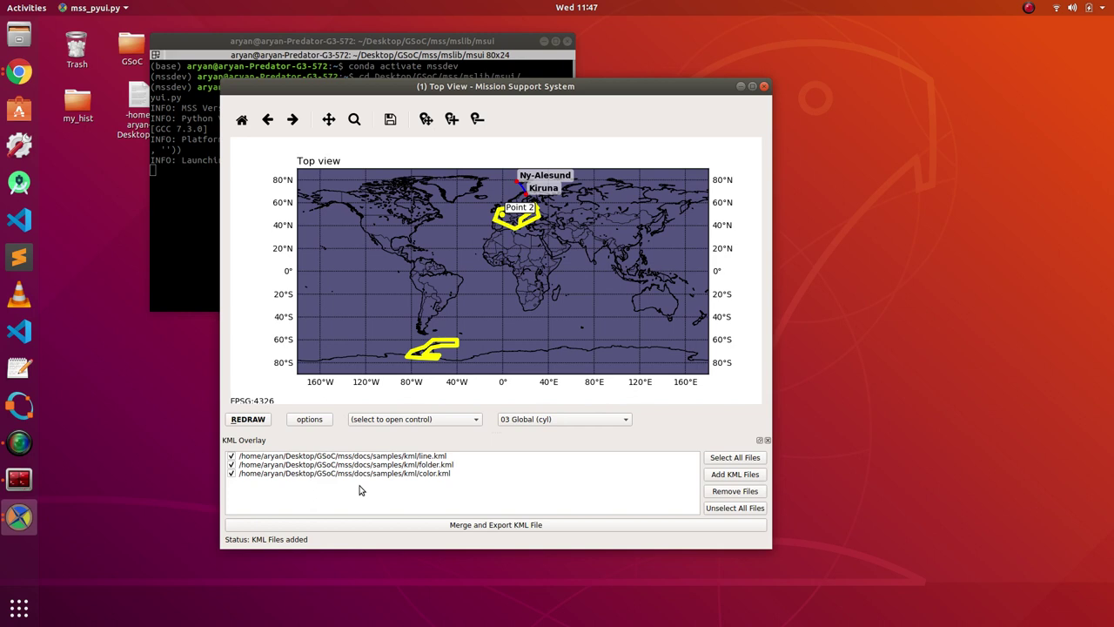
{"action": "left_click", "coordinate": [406, 458]}
Style line.kml with orange colour #ff5500 and a 3.00 line width.
{"action": "double_click", "coordinate": [406, 457]}
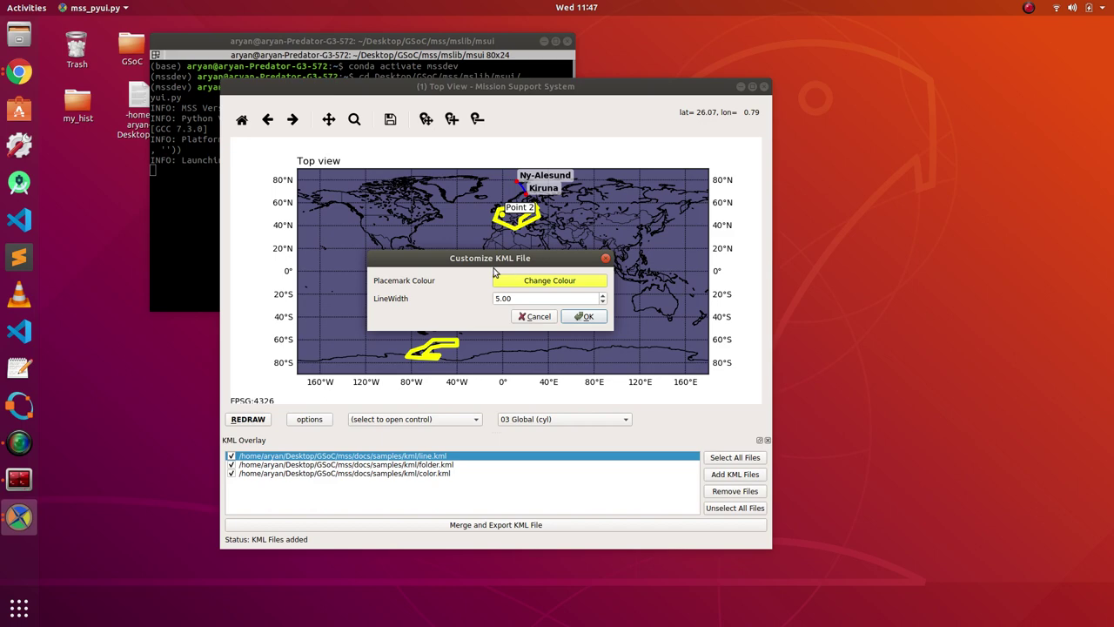
{"action": "left_click", "coordinate": [526, 280]}
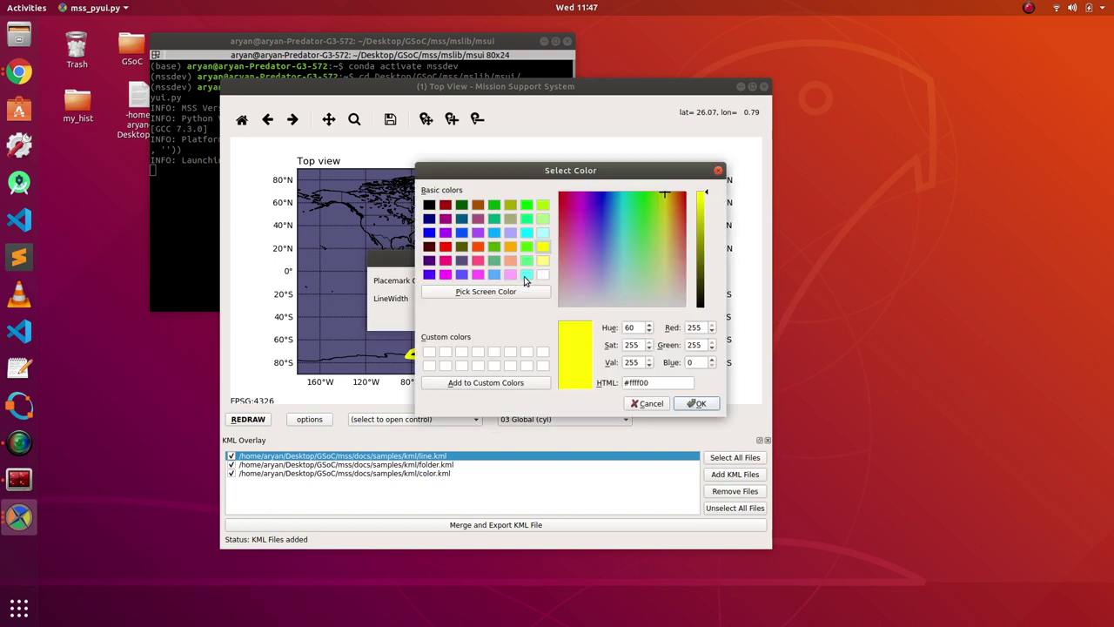
{"action": "left_click", "coordinate": [478, 248]}
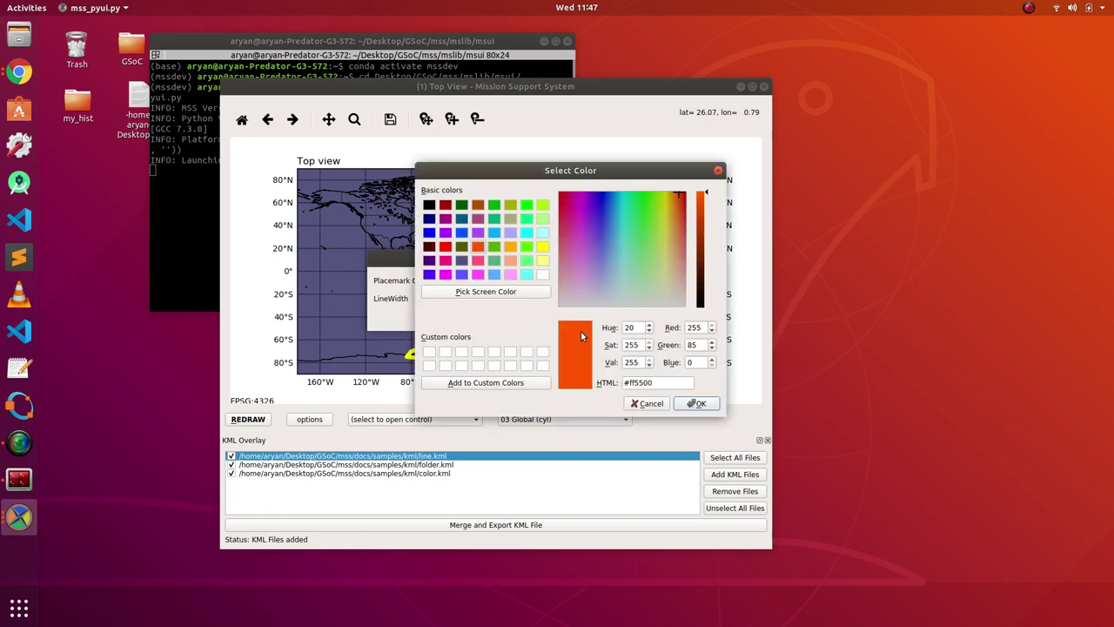
{"action": "left_click", "coordinate": [697, 404]}
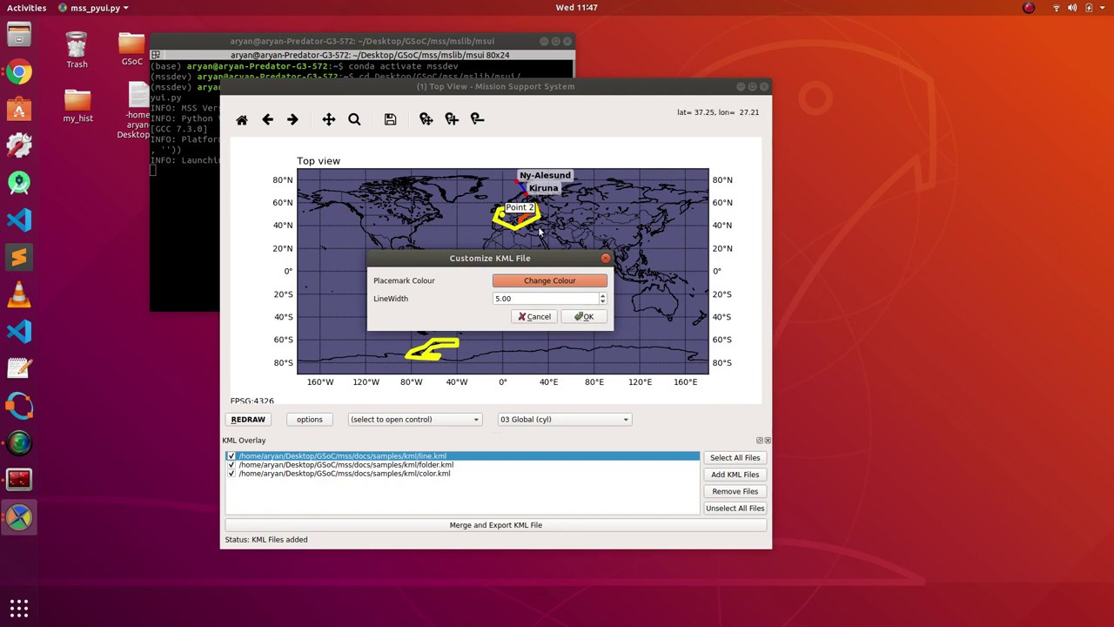
{"action": "double_click", "coordinate": [605, 303]}
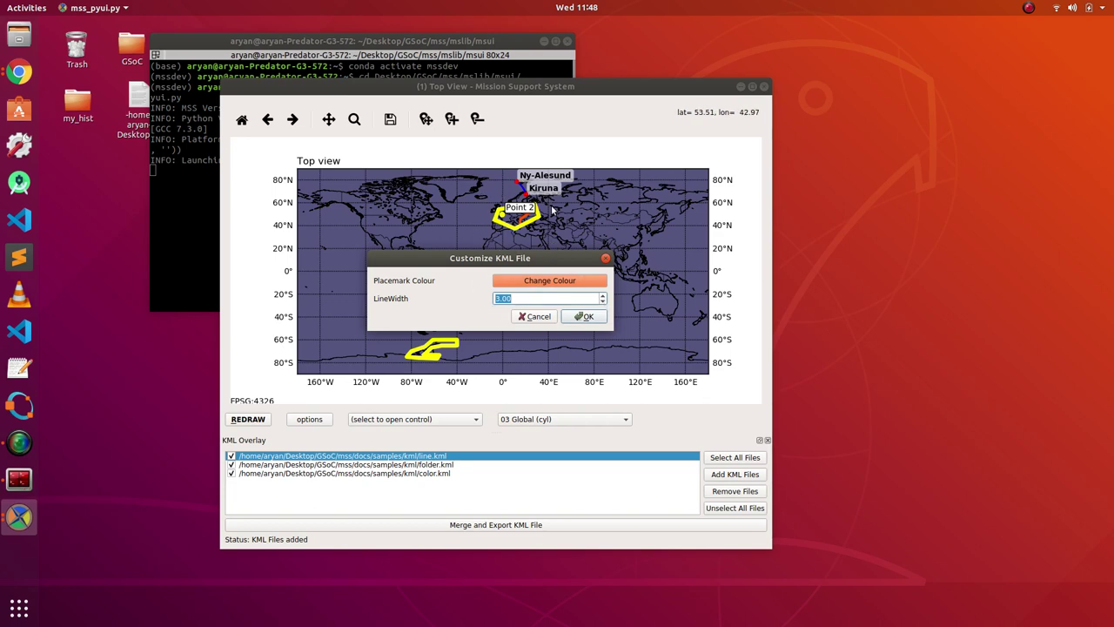
{"action": "left_click", "coordinate": [588, 317]}
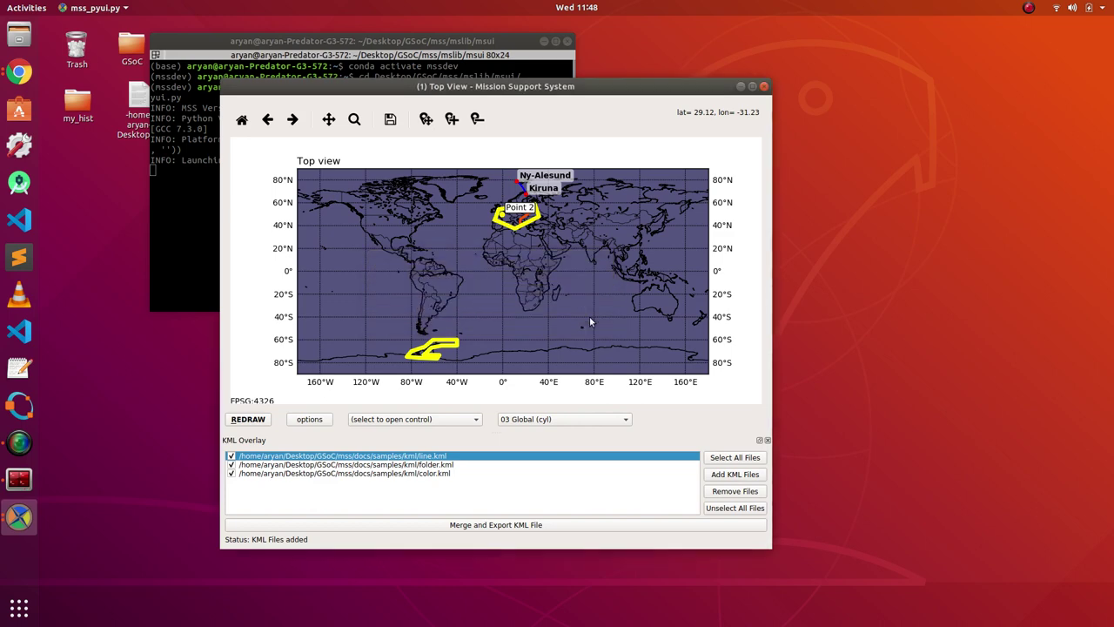
Style color.kml with magenta colour #ff55ff and a 3.00 line width.
{"action": "left_click", "coordinate": [386, 475]}
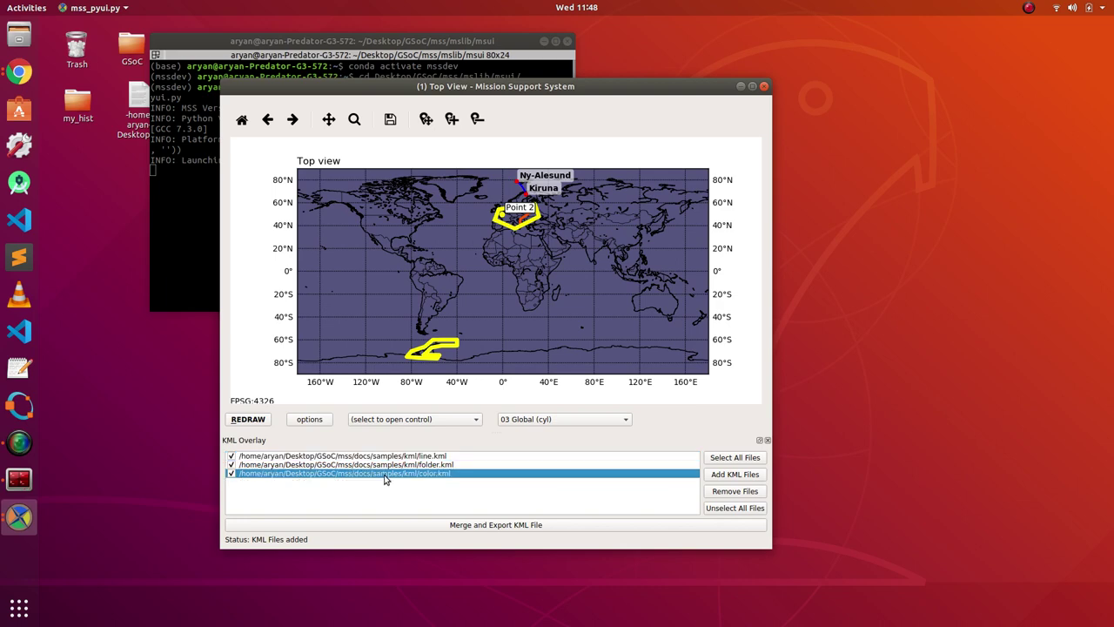
{"action": "double_click", "coordinate": [385, 477]}
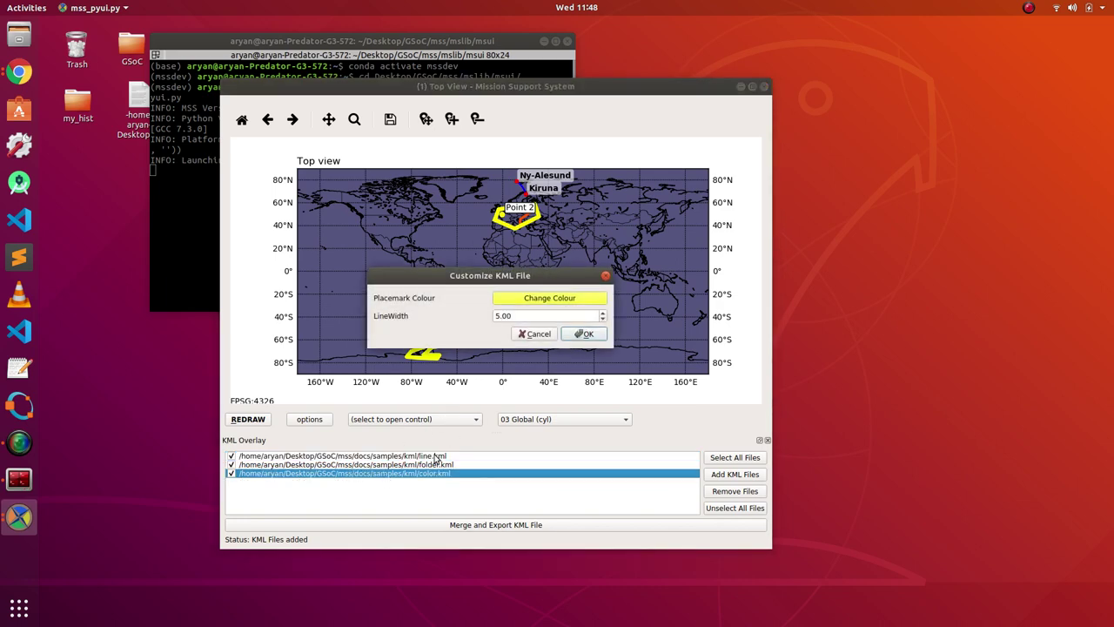
{"action": "left_click", "coordinate": [549, 300]}
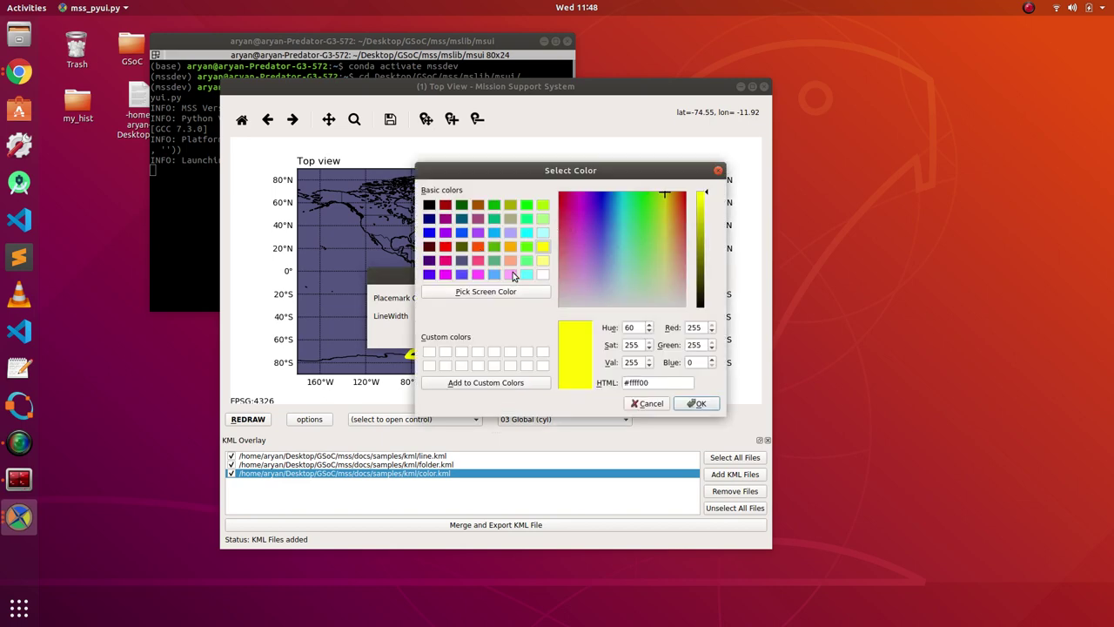
{"action": "left_click", "coordinate": [479, 275]}
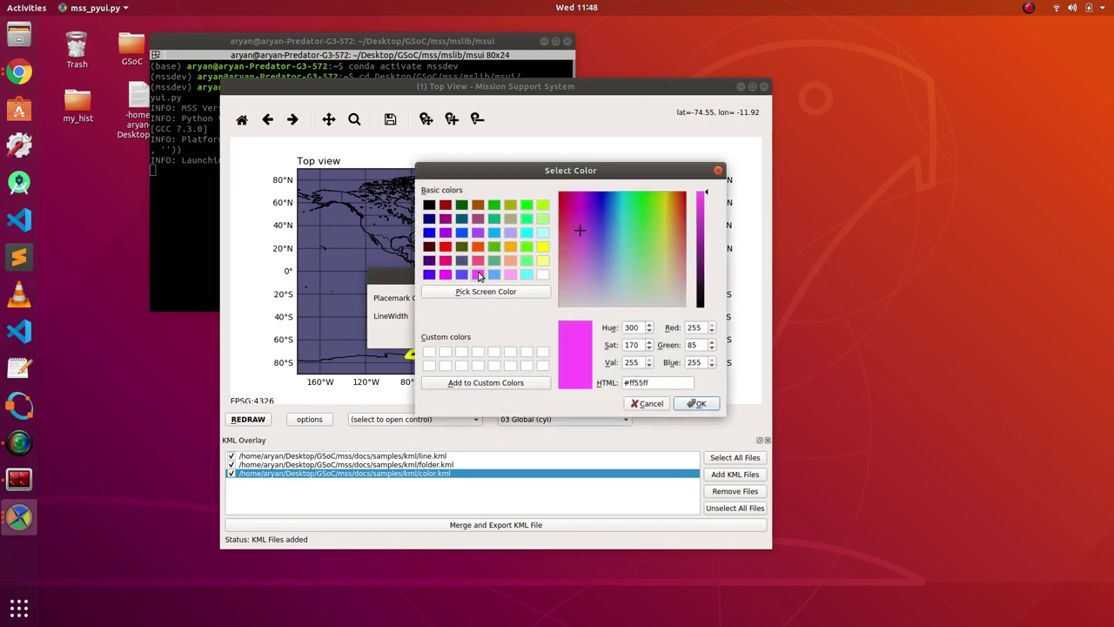
{"action": "left_click", "coordinate": [696, 404]}
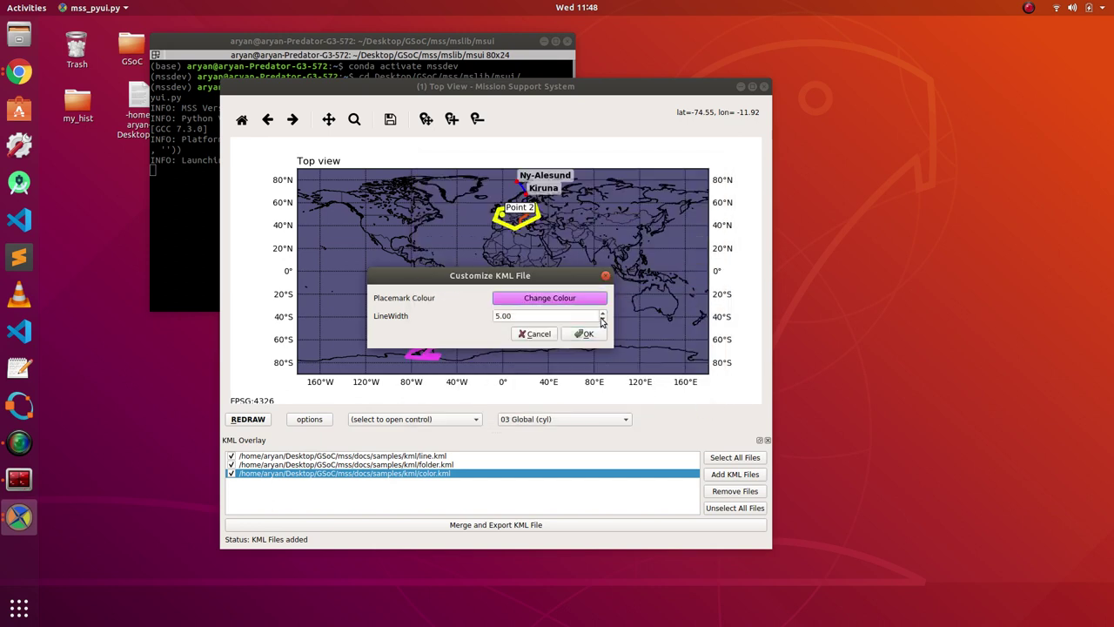
{"action": "left_click", "coordinate": [602, 321]}
{"action": "left_click", "coordinate": [602, 321]}
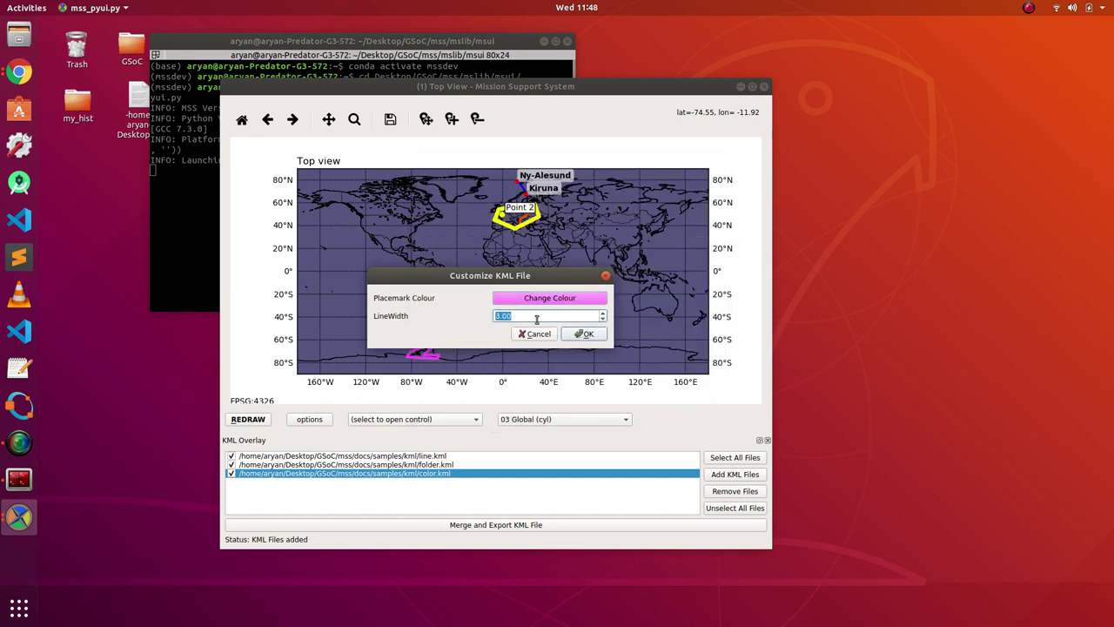
{"action": "left_click", "coordinate": [582, 335]}
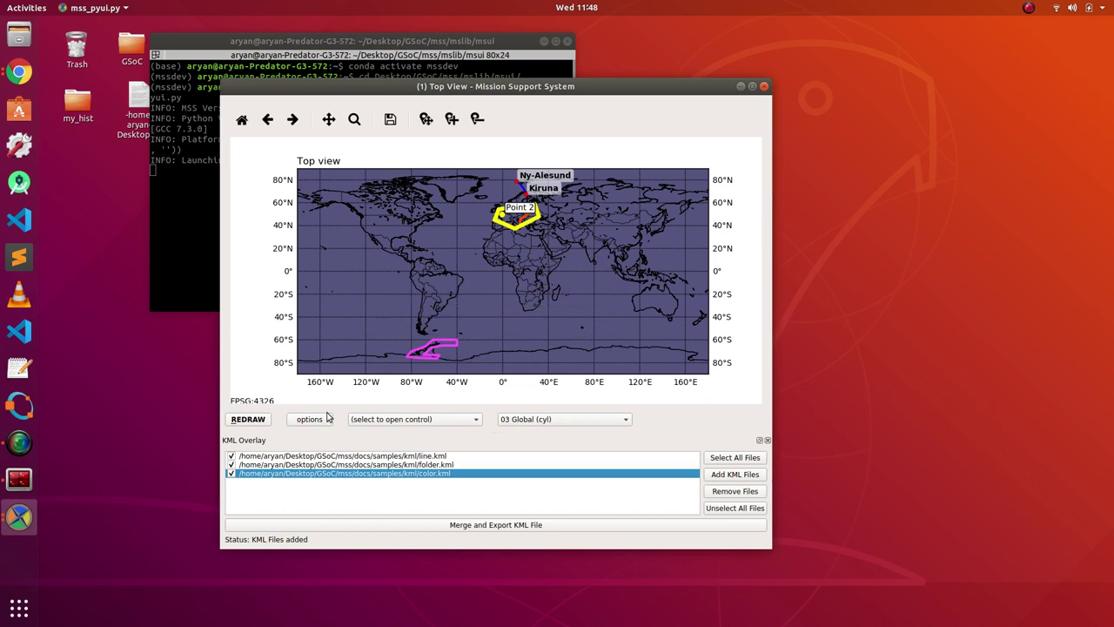
Toggle the color.kml and folder.kml overlays off and on to compare them.
{"action": "left_click", "coordinate": [232, 474]}
{"action": "left_click", "coordinate": [231, 465]}
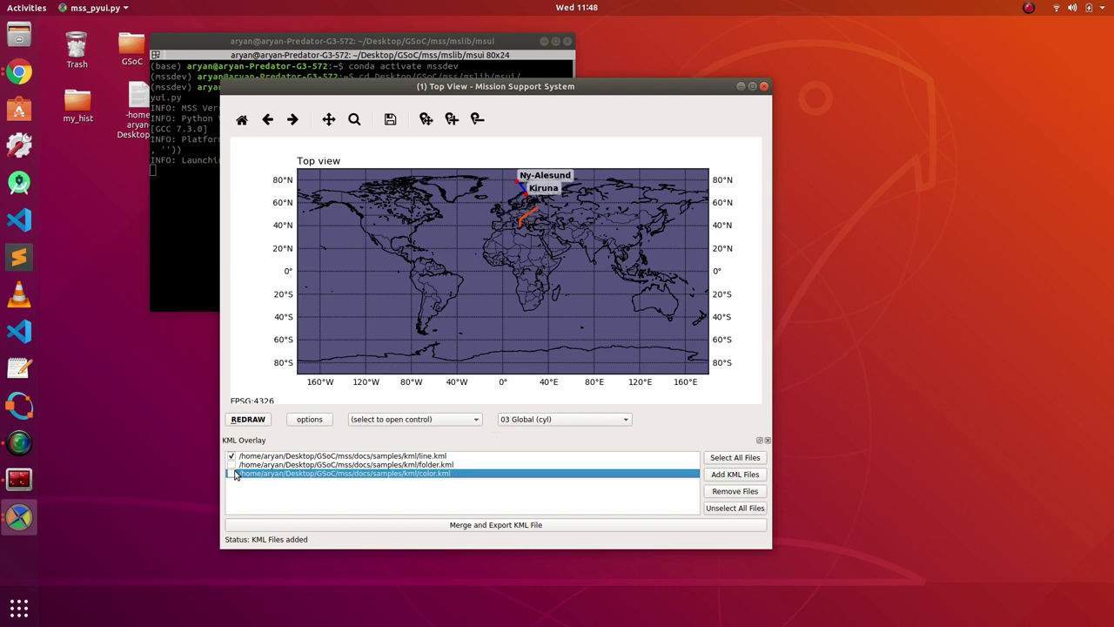
{"action": "left_click", "coordinate": [232, 474]}
{"action": "left_click", "coordinate": [232, 465]}
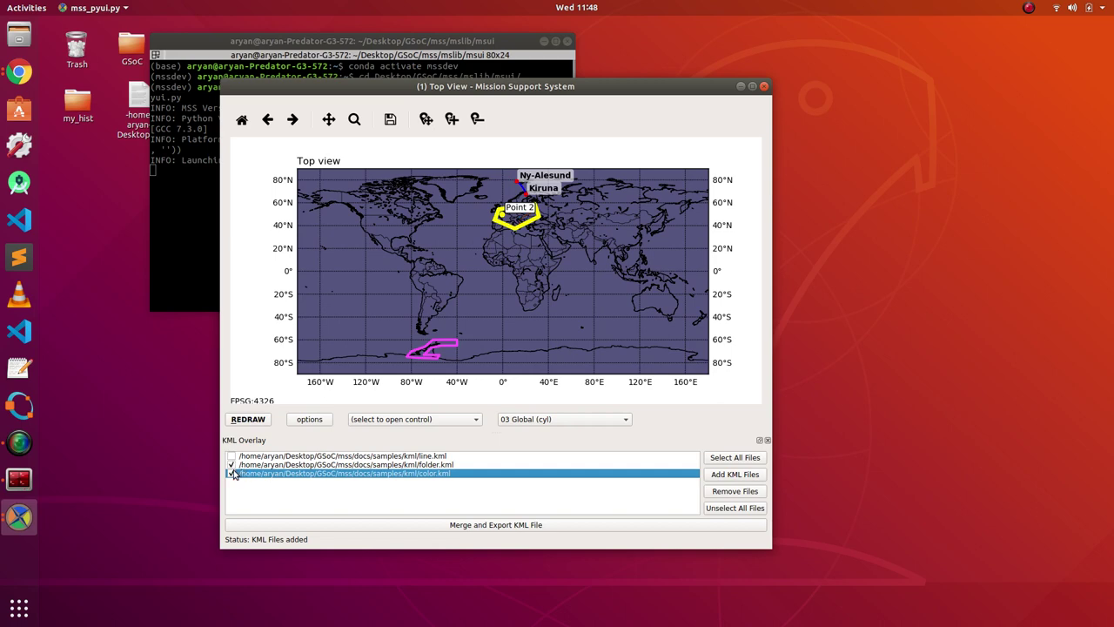
{"action": "left_click", "coordinate": [232, 466]}
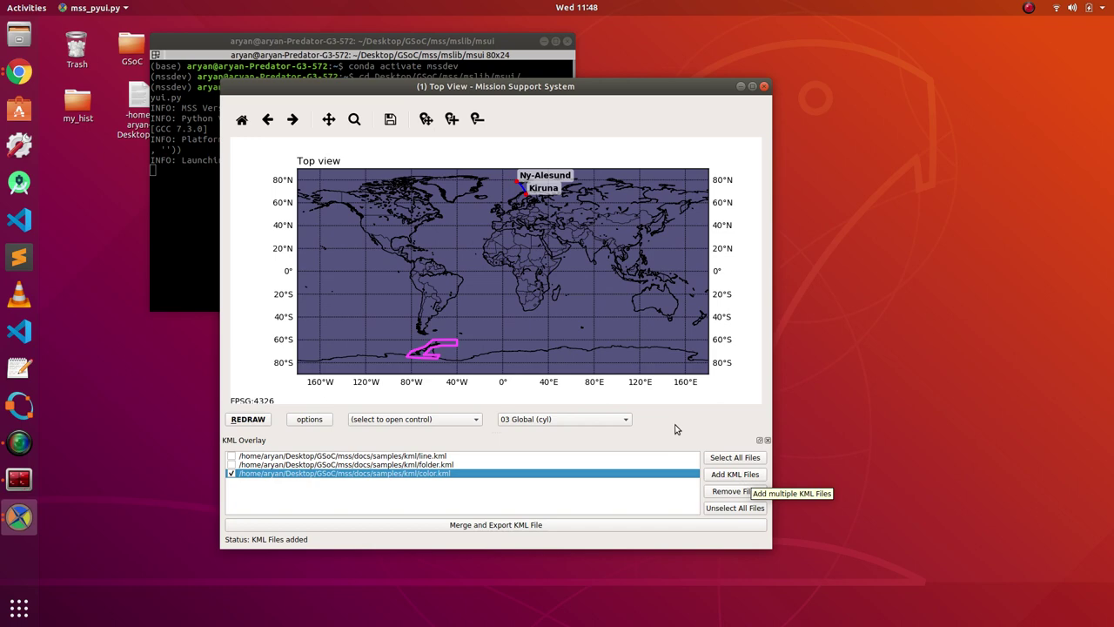
Remove color.kml from the overlay list and keep line.kml and folder.kml checked.
{"action": "left_click", "coordinate": [732, 492]}
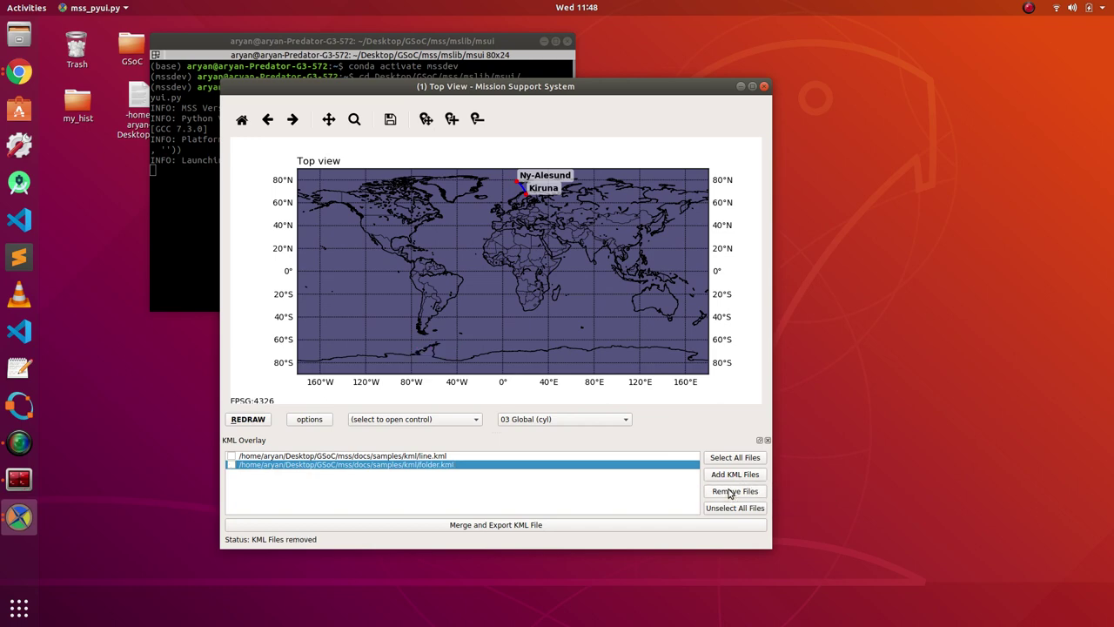
{"action": "left_click", "coordinate": [230, 456]}
{"action": "left_click", "coordinate": [231, 464]}
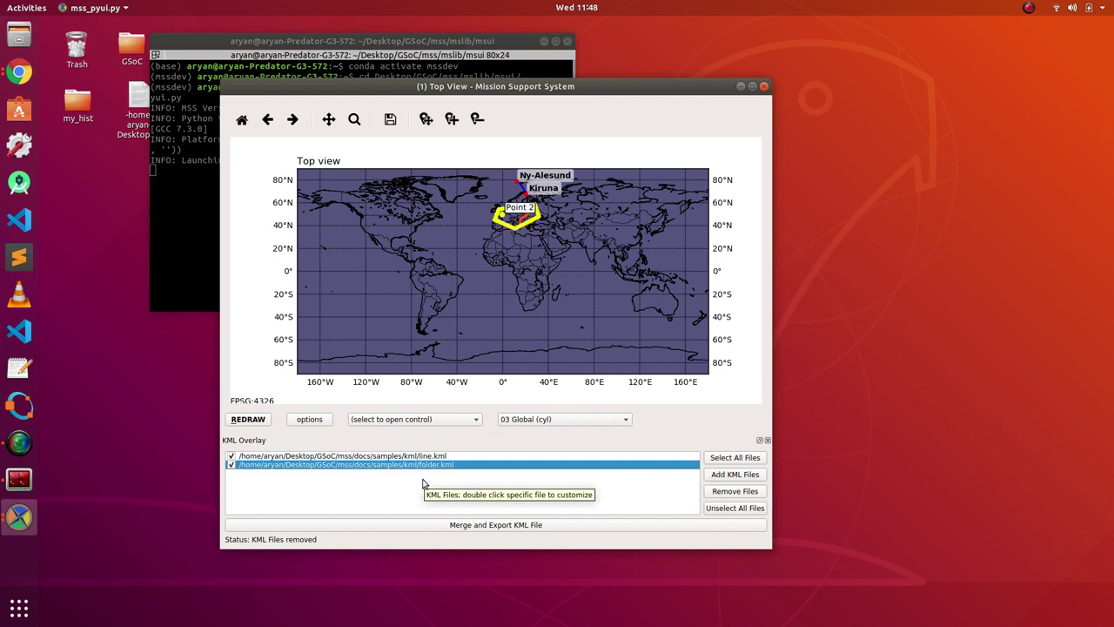
{"action": "left_click", "coordinate": [729, 455]}
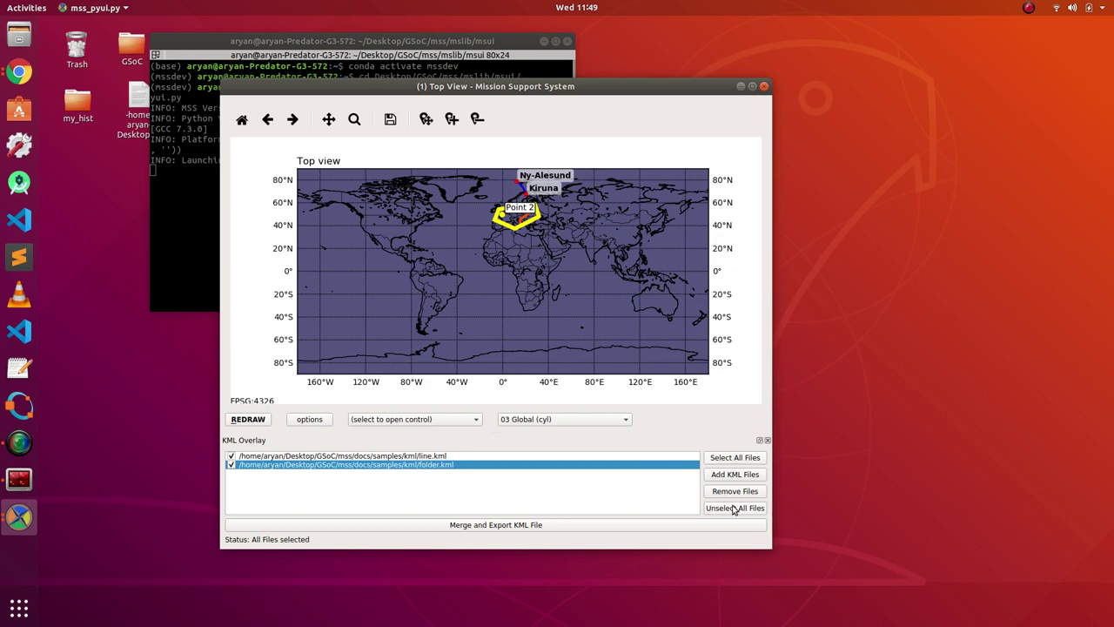
{"action": "left_click", "coordinate": [721, 459]}
Re-add color.kml from the sample files as an overlay.
{"action": "left_click", "coordinate": [734, 474]}
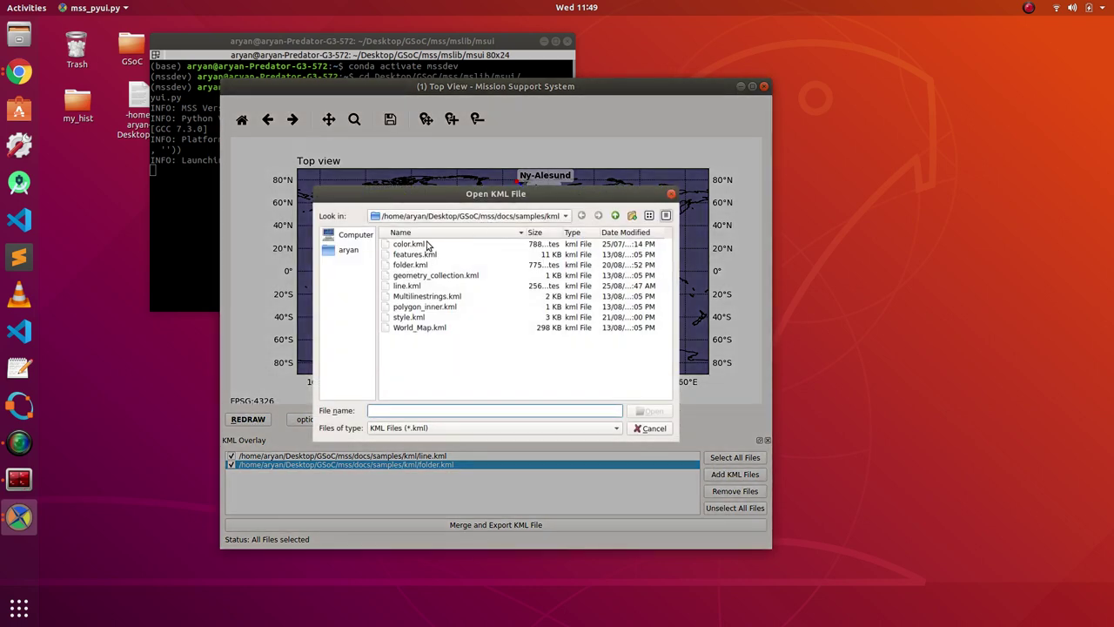
{"action": "left_click", "coordinate": [427, 245]}
{"action": "double_click", "coordinate": [426, 246]}
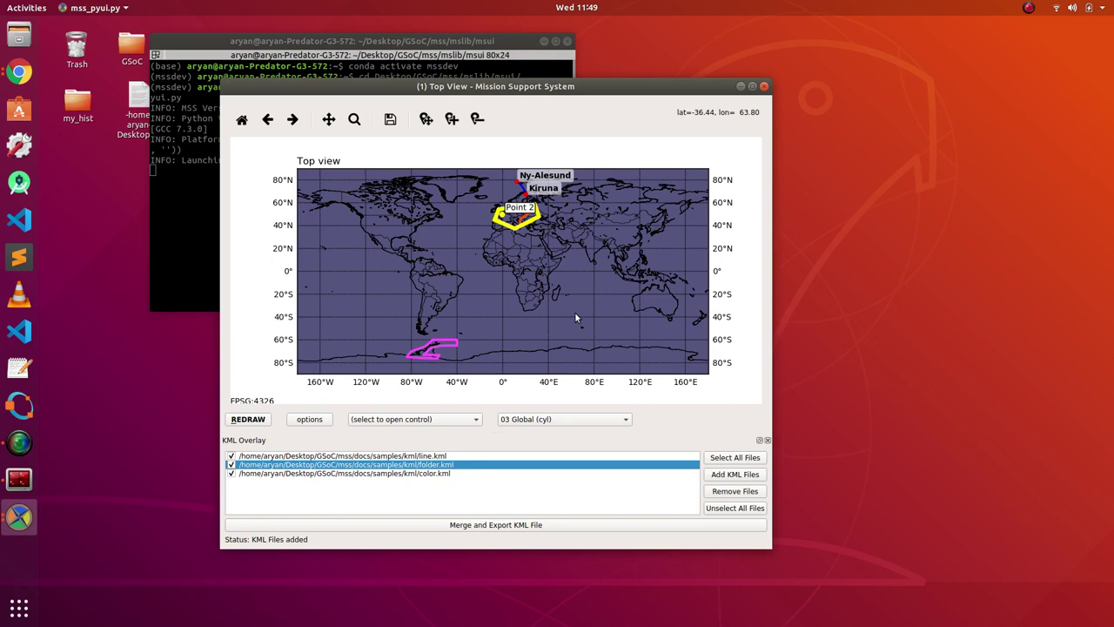
Merge the three checked overlays and save them as new_file.kml.
{"action": "left_click", "coordinate": [485, 525]}
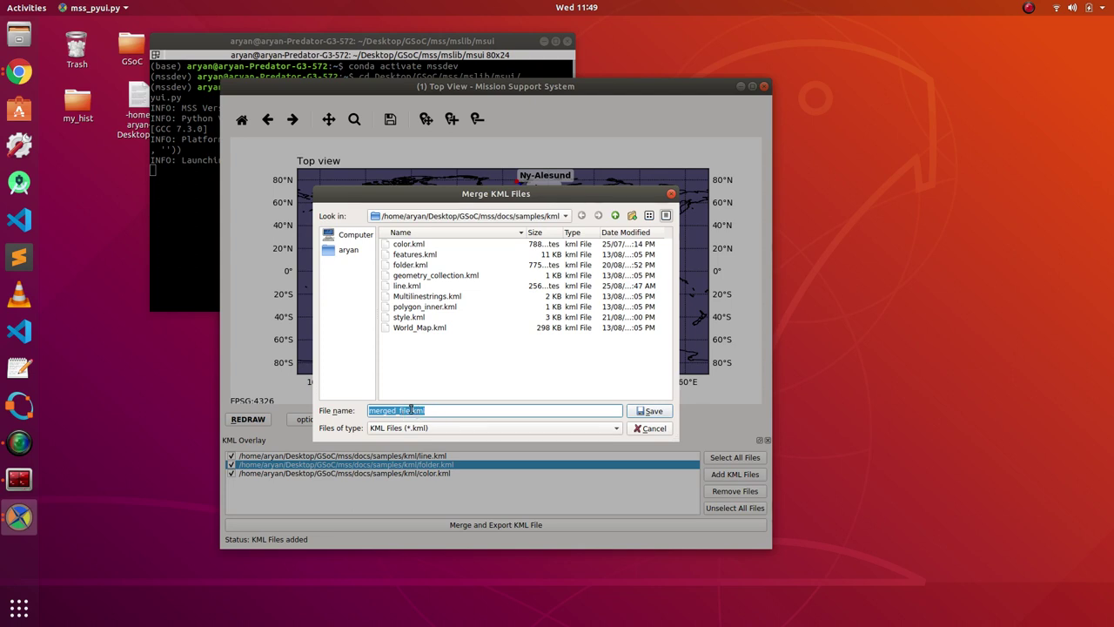
{"action": "left_click_drag", "start_coordinate": [410, 411], "coordinate": [366, 419]}
{"action": "type", "text": "new_file"}
{"action": "key", "text": "Return"}
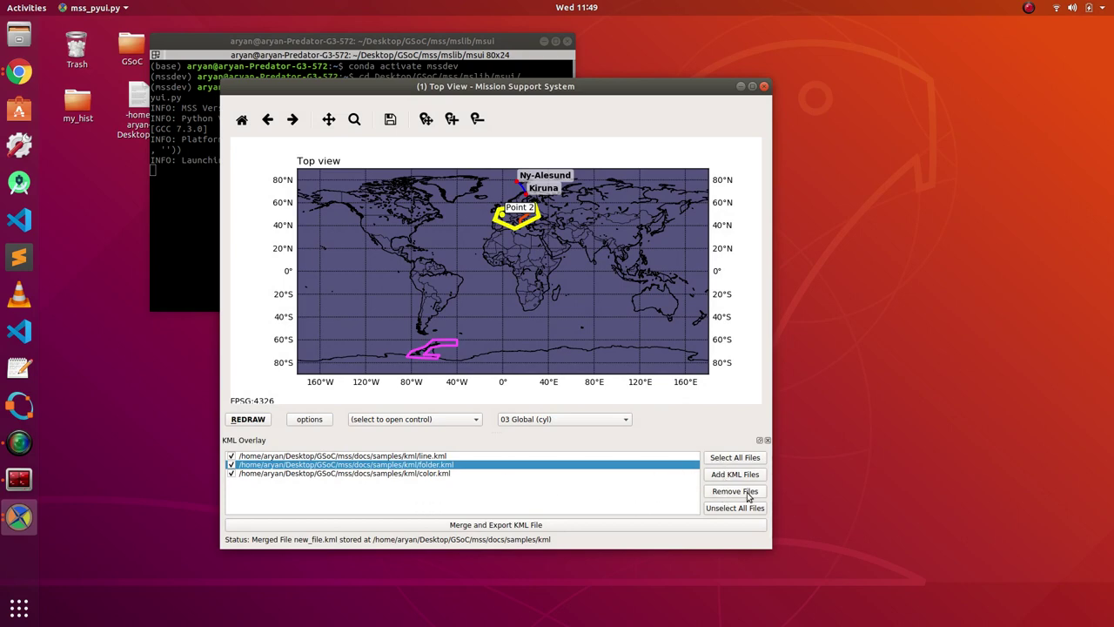
Clear the overlay list and load only the merged new_file.kml.
{"action": "left_click", "coordinate": [735, 491]}
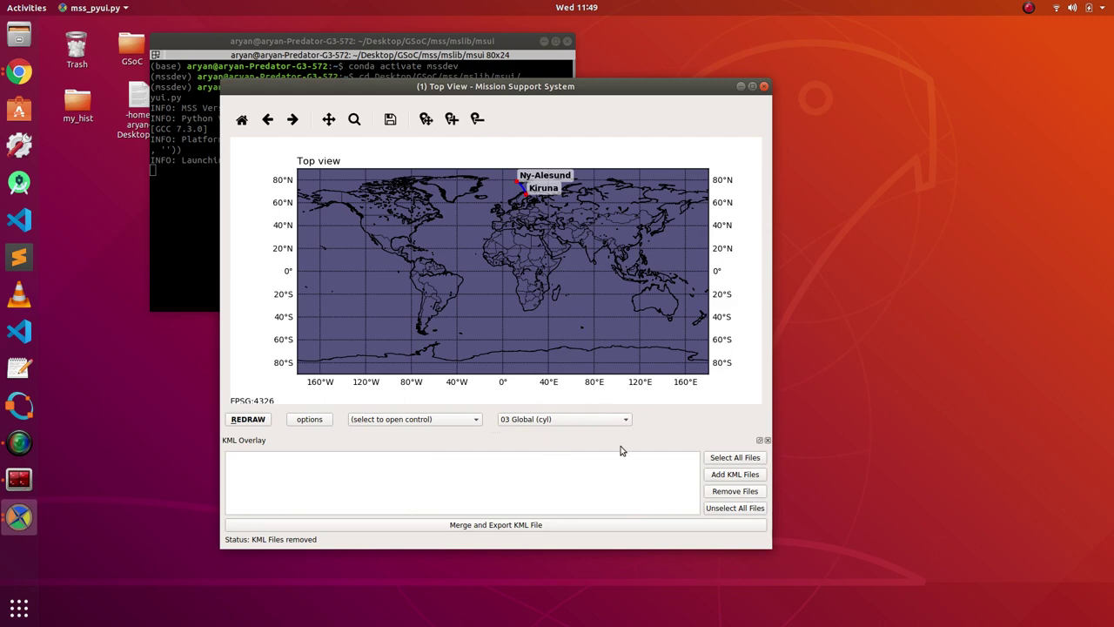
{"action": "left_click", "coordinate": [736, 474]}
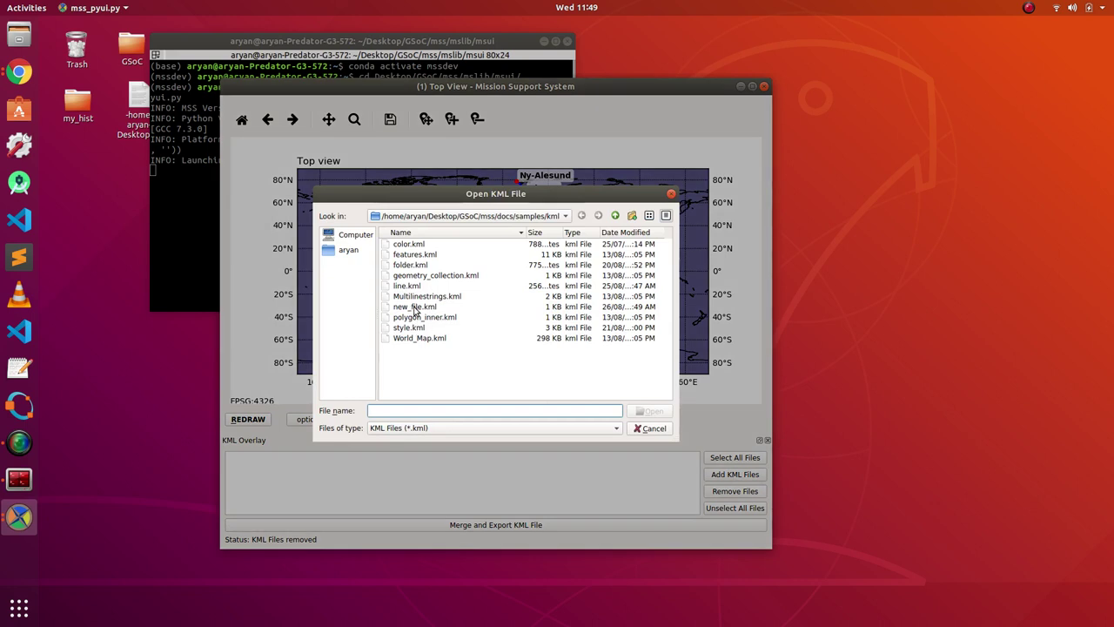
{"action": "double_click", "coordinate": [415, 308]}
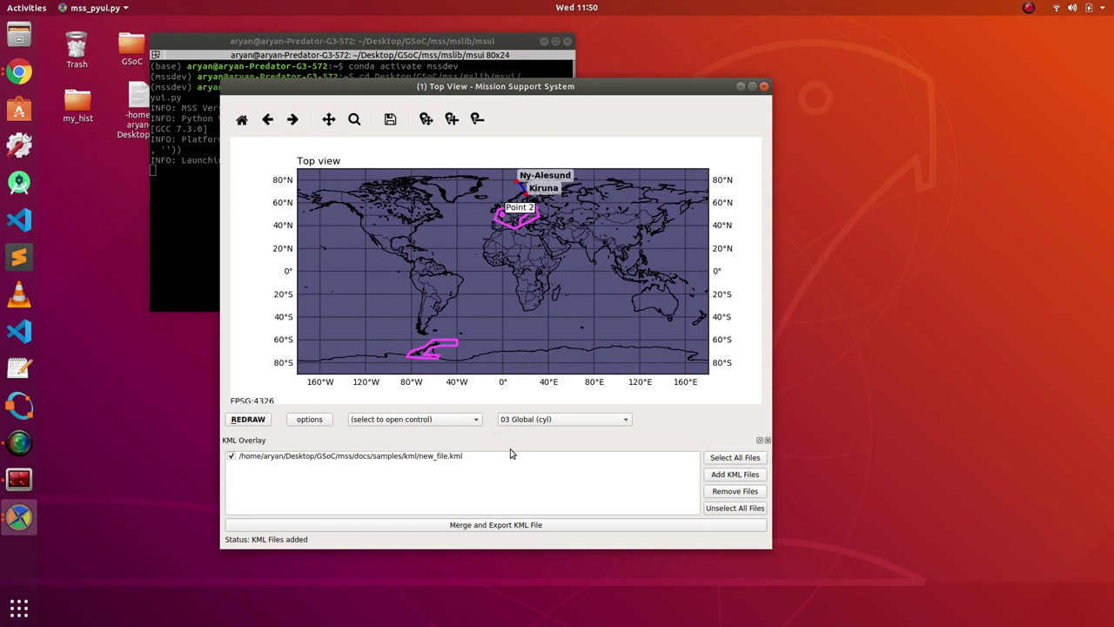
Remove new_file.kml from the KML overlay list.
{"action": "left_click", "coordinate": [712, 495]}
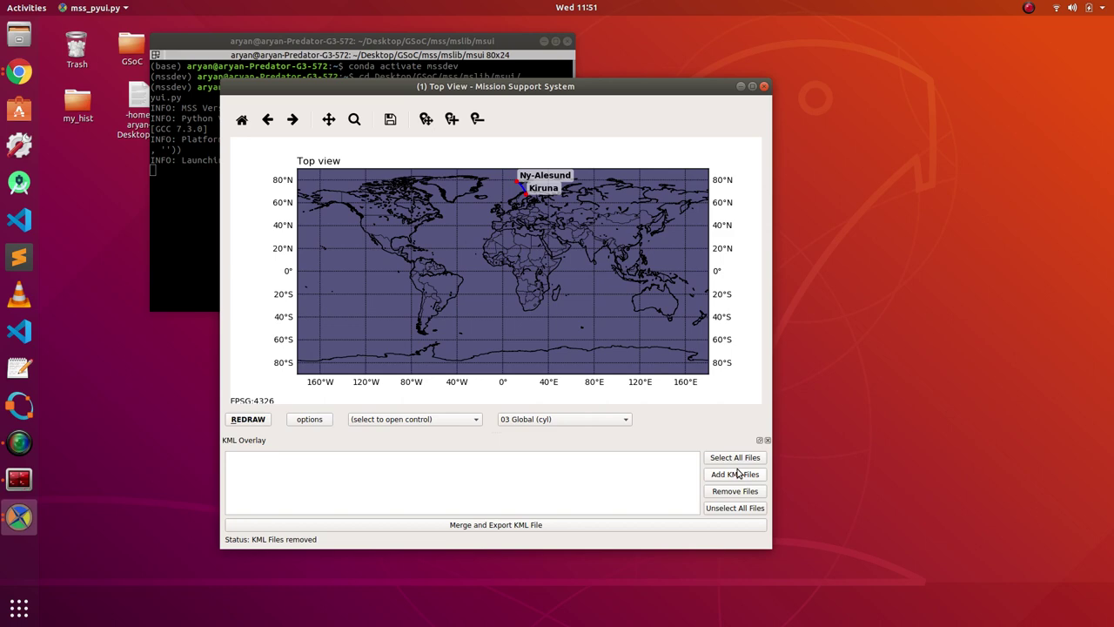
Load World_Map.kml, zoom in on the Kerguelen Islands, then return to the global view.
{"action": "left_click", "coordinate": [736, 473]}
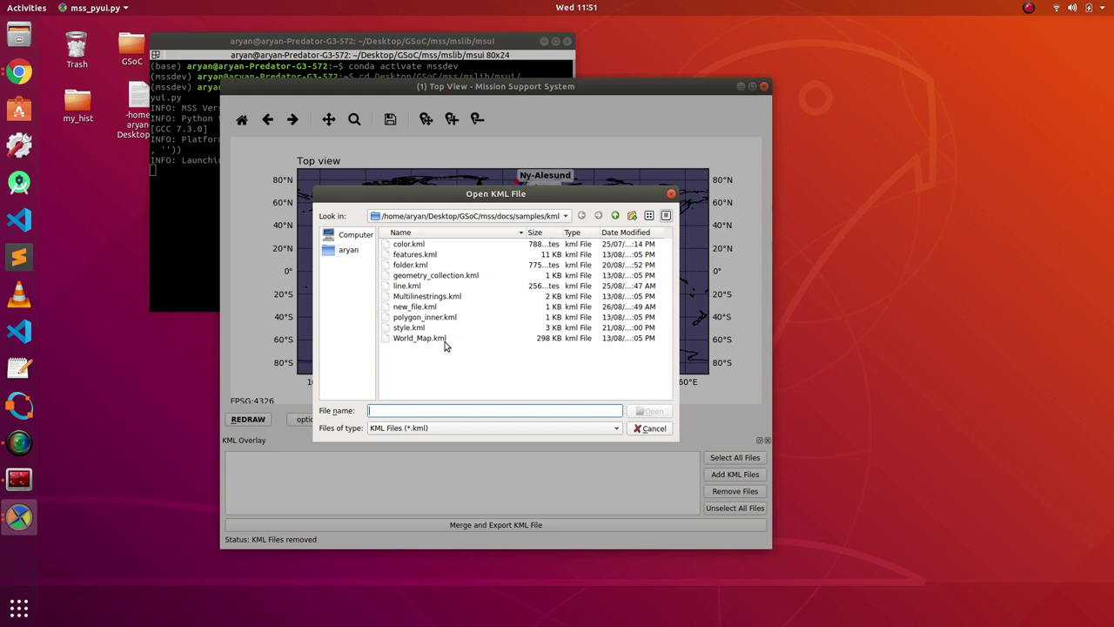
{"action": "double_click", "coordinate": [430, 339]}
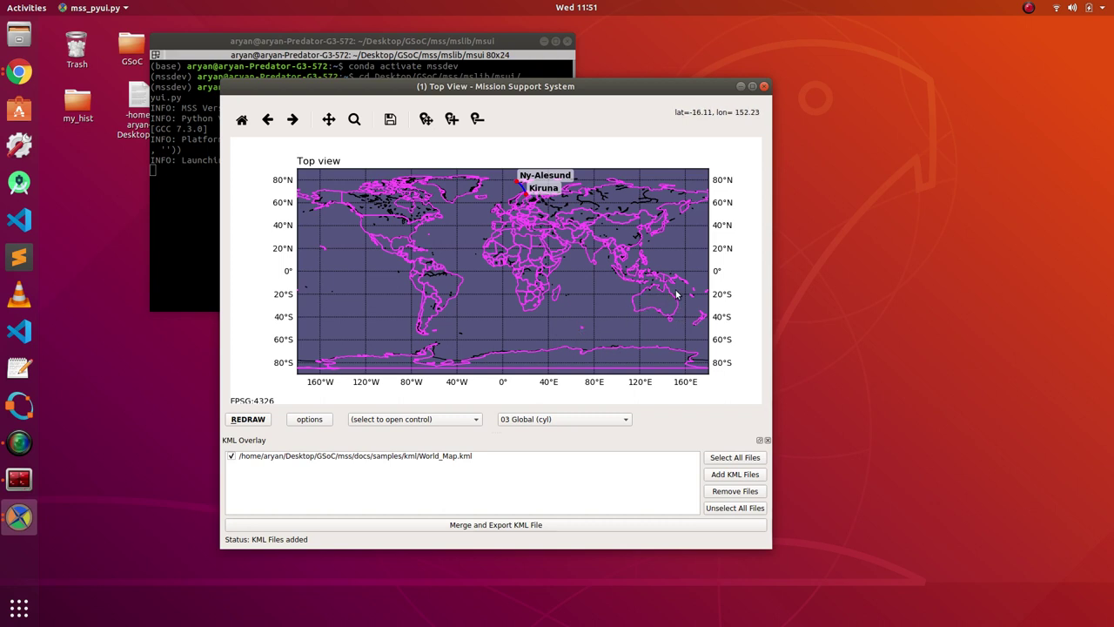
{"action": "left_click", "coordinate": [355, 119]}
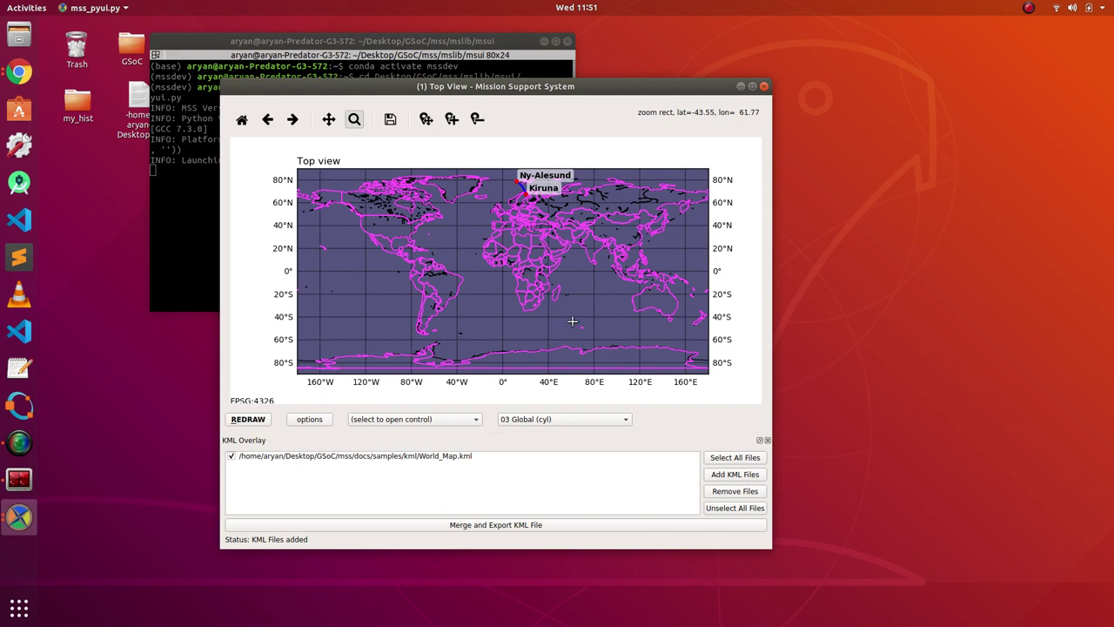
{"action": "left_click_drag", "start_coordinate": [573, 323], "coordinate": [593, 332]}
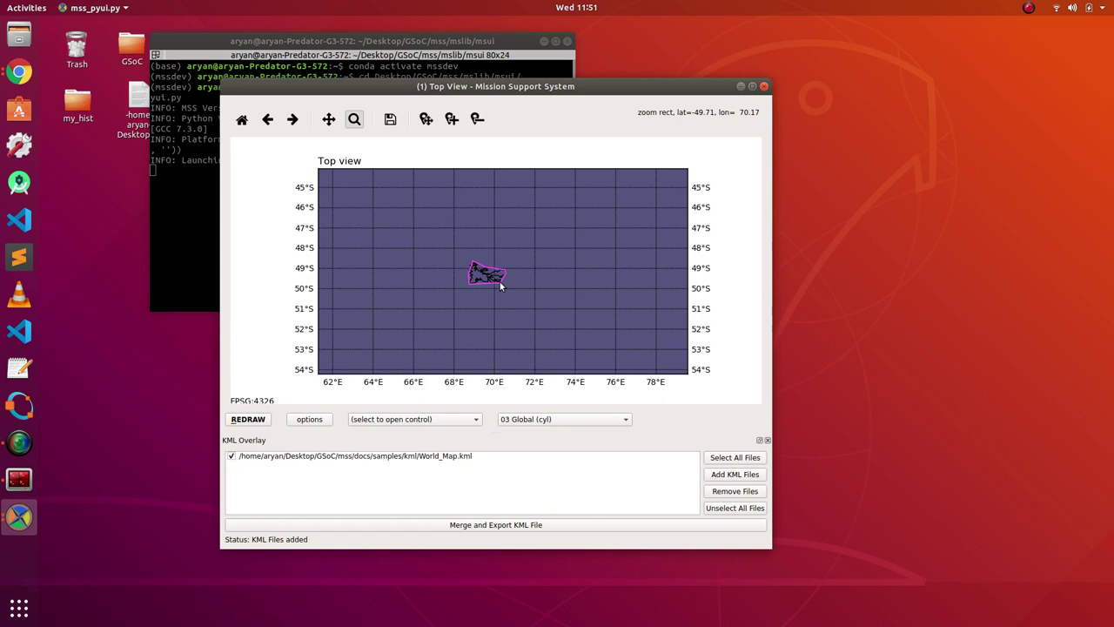
{"action": "left_click", "coordinate": [242, 119]}
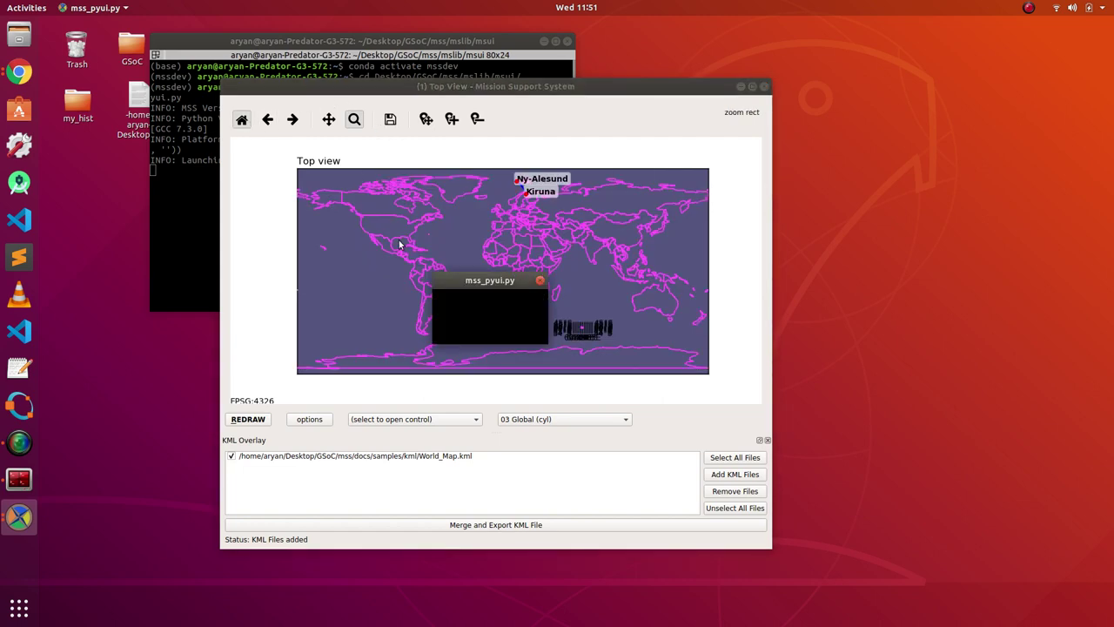
Restyle the World_Map.kml overlay lines in orange #ff5500.
{"action": "left_click", "coordinate": [415, 459]}
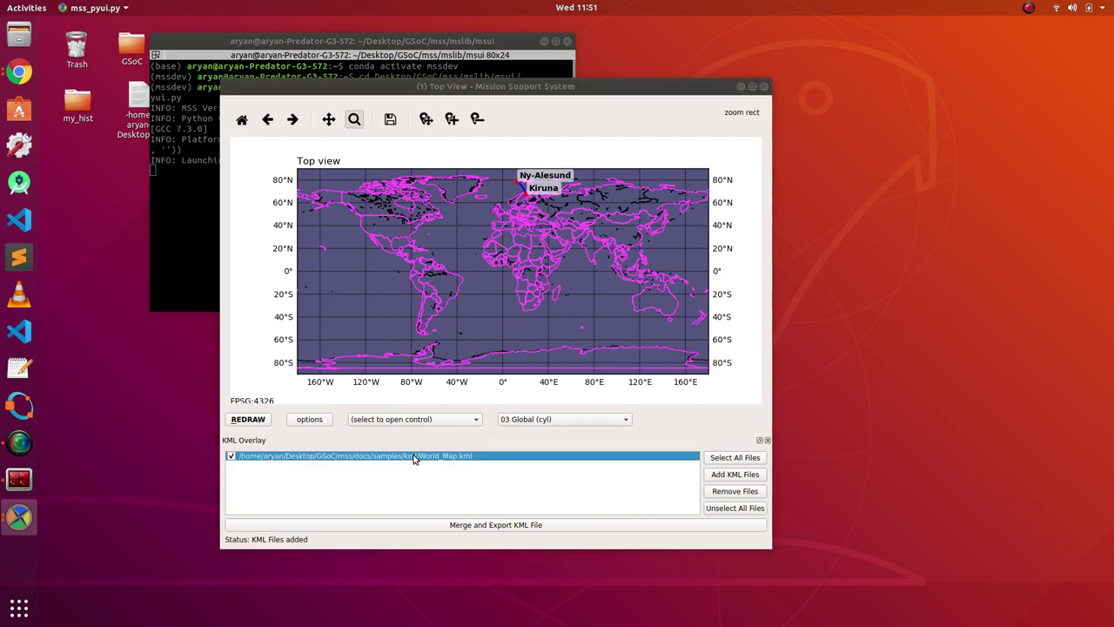
{"action": "double_click", "coordinate": [416, 458]}
{"action": "left_click", "coordinate": [565, 300]}
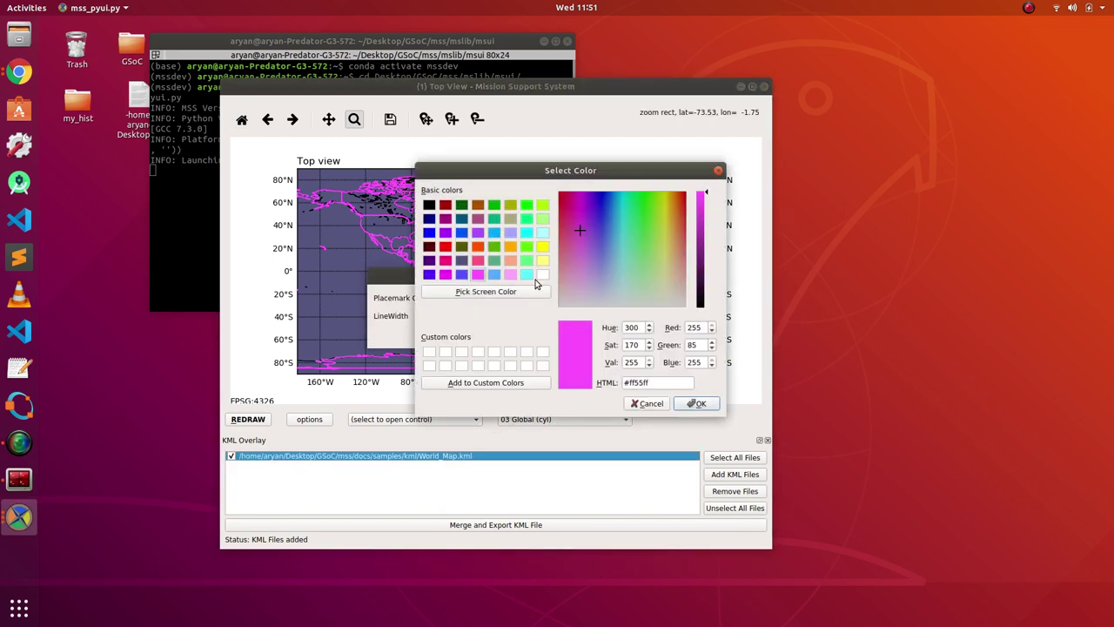
{"action": "left_click", "coordinate": [478, 247]}
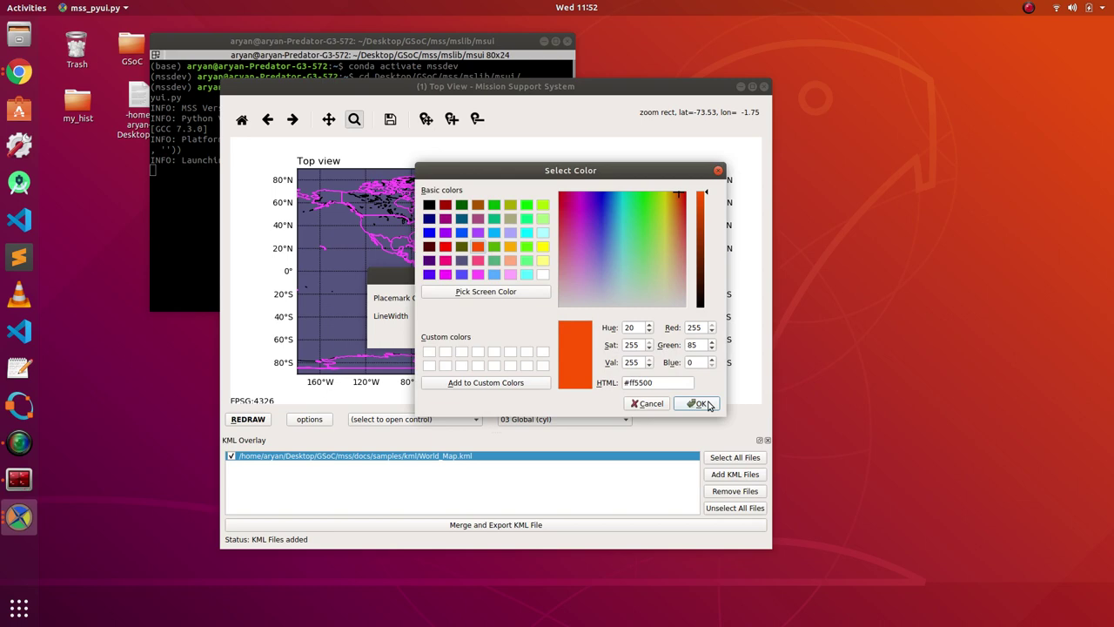
{"action": "left_click", "coordinate": [705, 404]}
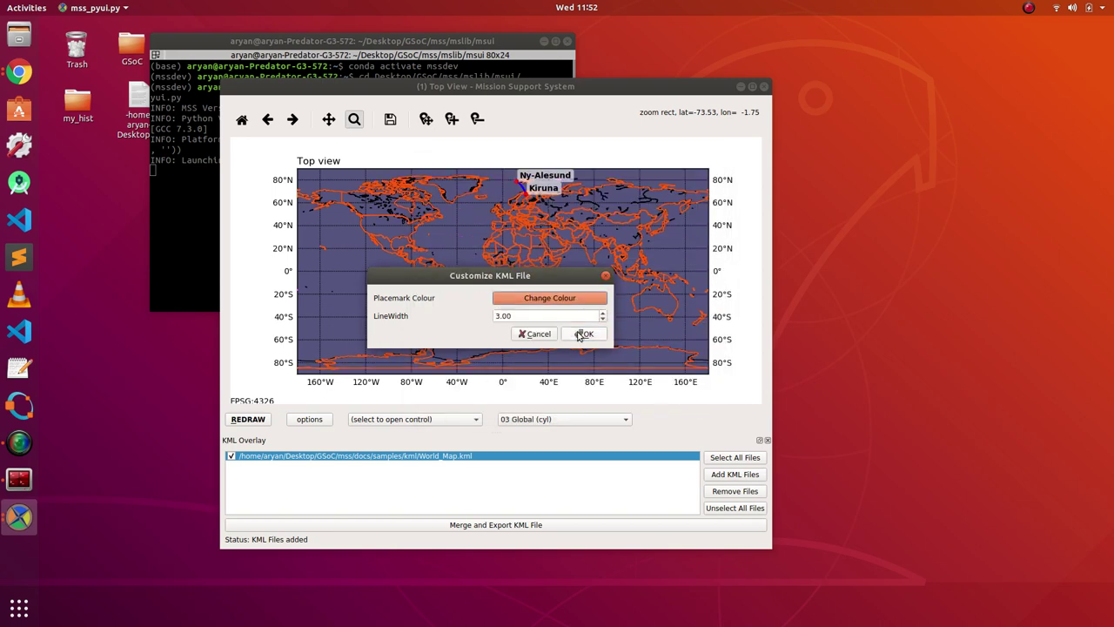
{"action": "left_click", "coordinate": [581, 334]}
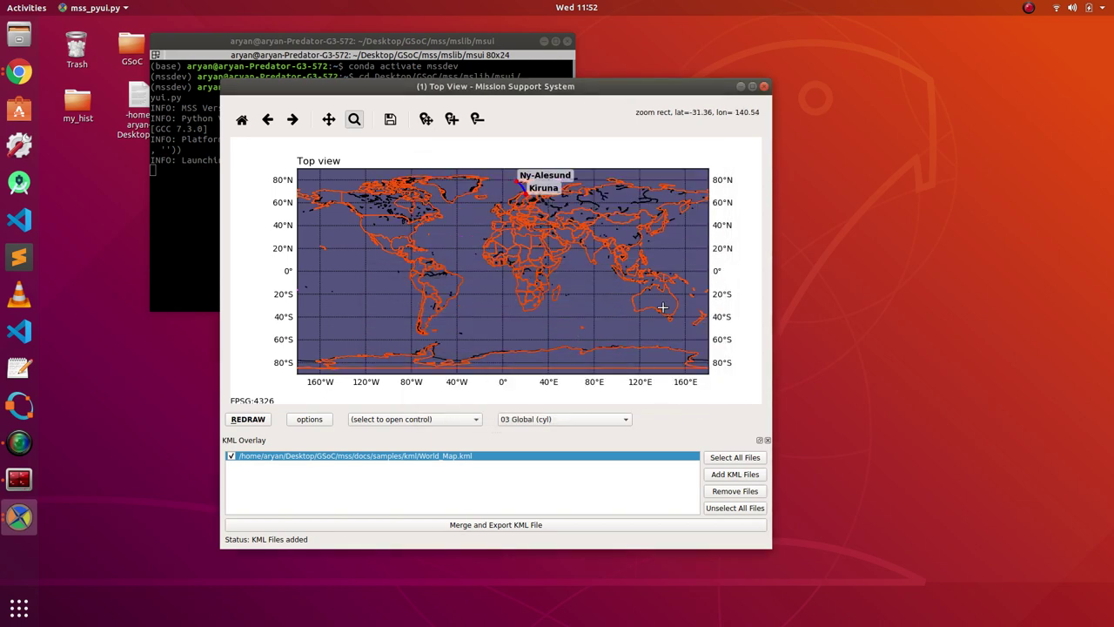
Replace World_Map.kml with polygon_inner.kml as the only overlay.
{"action": "left_click", "coordinate": [729, 496]}
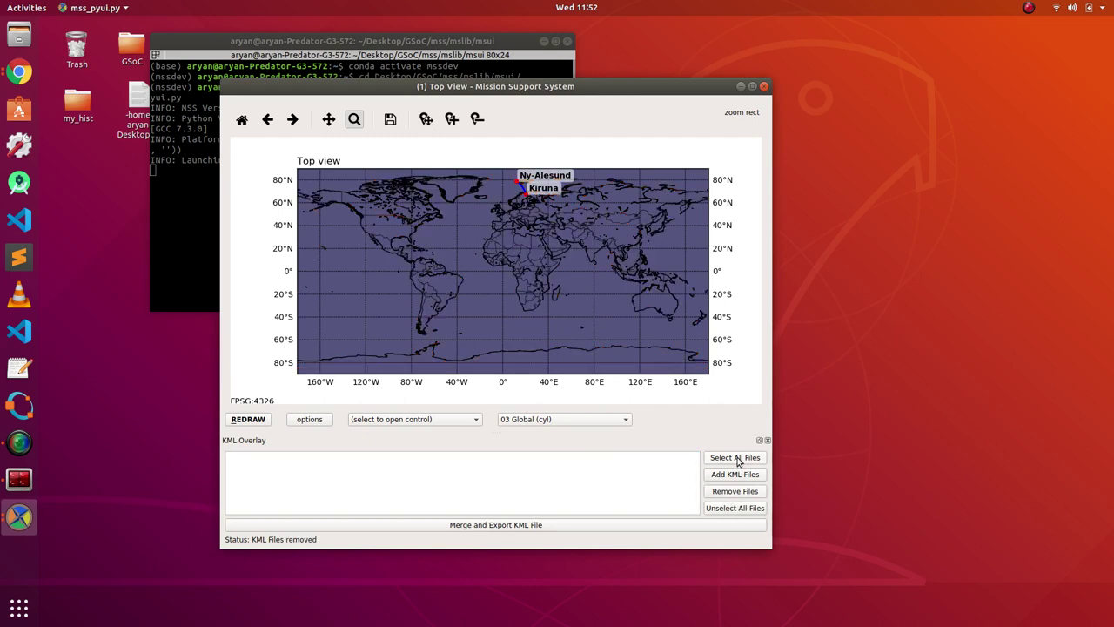
{"action": "left_click", "coordinate": [730, 475]}
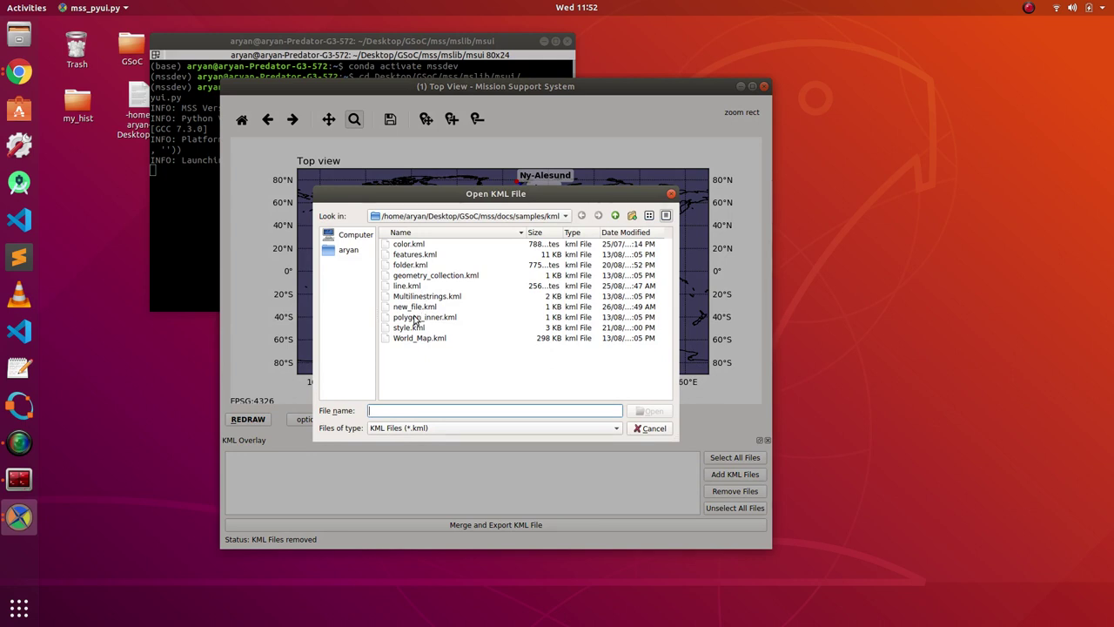
{"action": "double_click", "coordinate": [416, 318]}
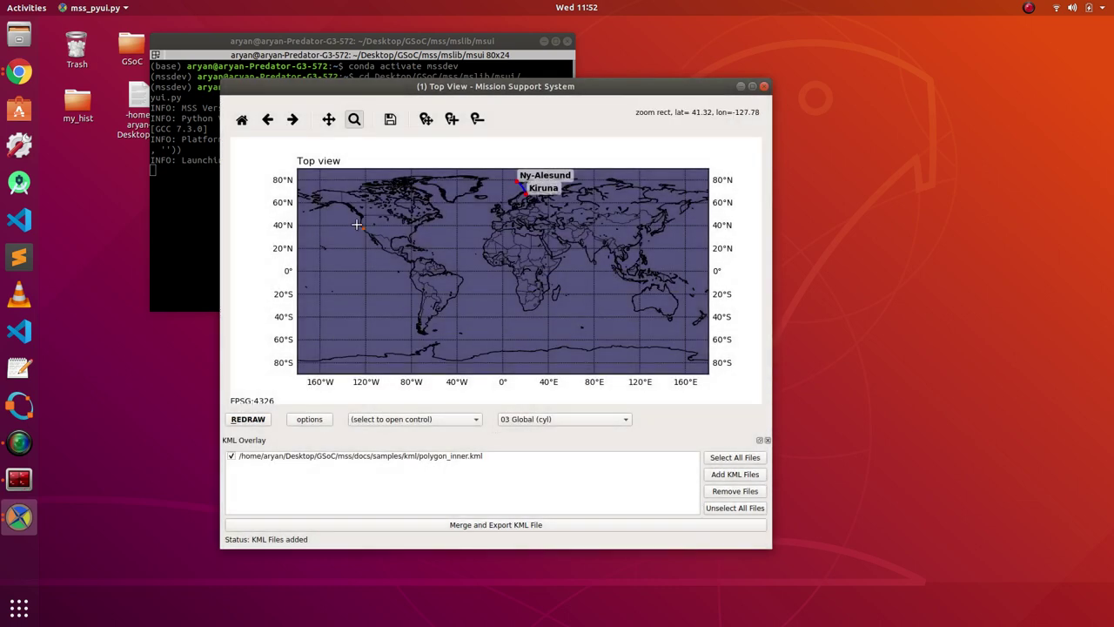
Zoom in on the nested-square polygon near 122°W, 37°N, then return to the world view.
{"action": "left_click_drag", "start_coordinate": [356, 224], "coordinate": [375, 237]}
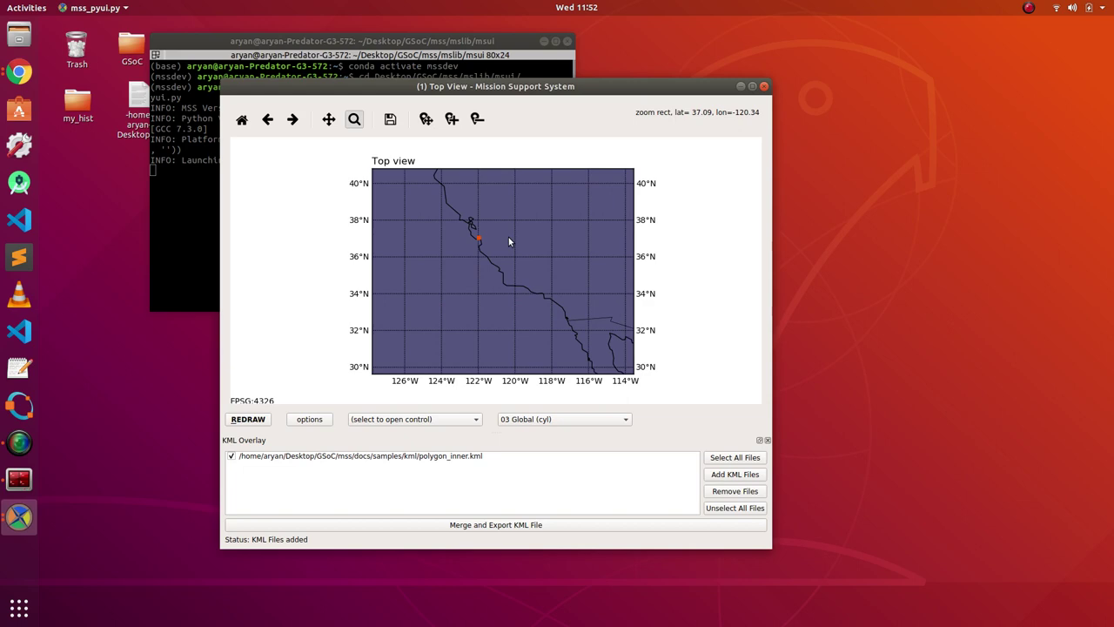
{"action": "left_click_drag", "start_coordinate": [471, 235], "coordinate": [492, 249]}
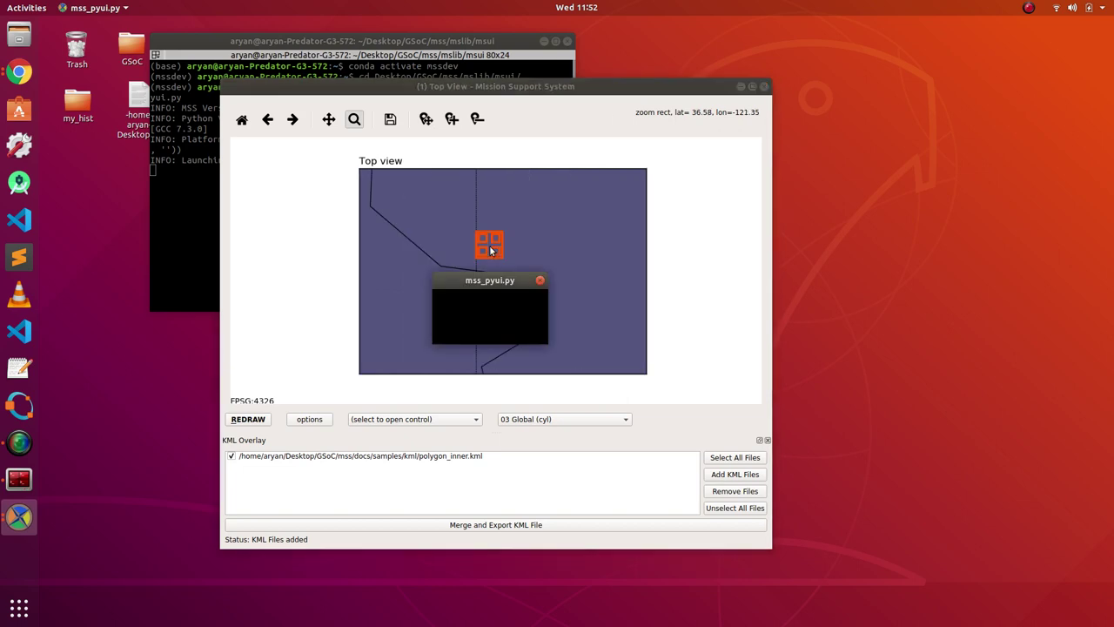
{"action": "left_click_drag", "start_coordinate": [462, 213], "coordinate": [527, 283]}
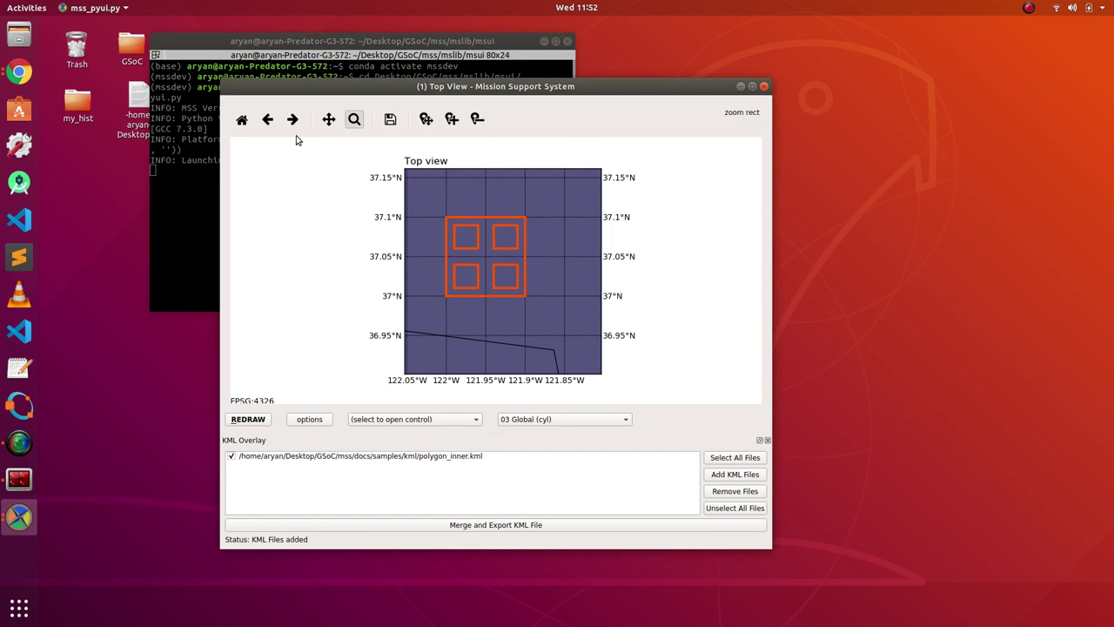
{"action": "left_click", "coordinate": [242, 122]}
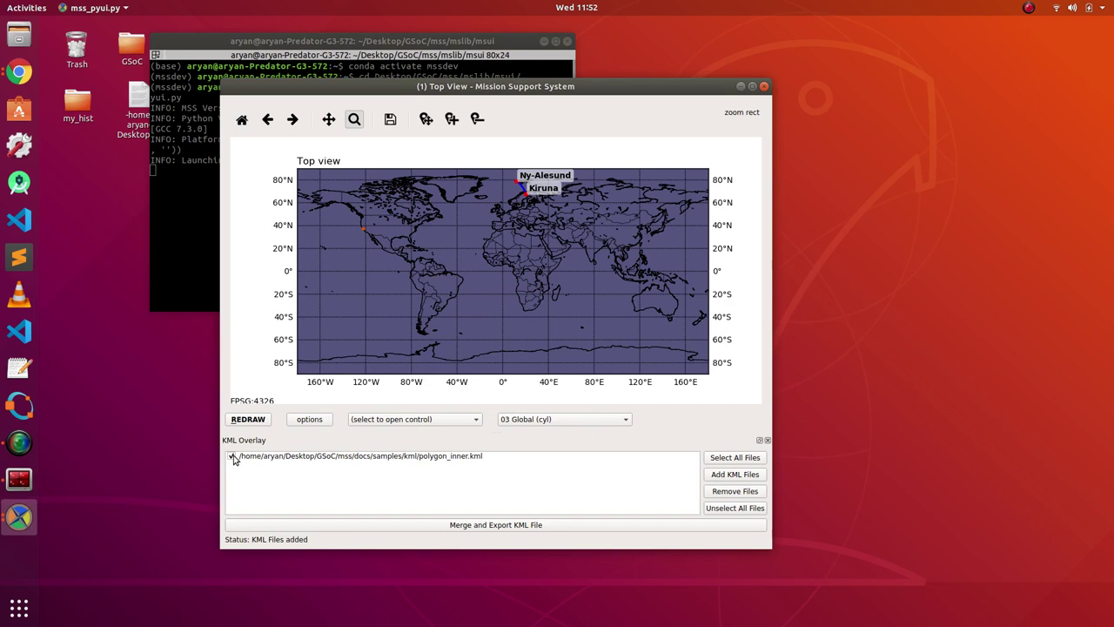
Add Multilinestrings.kml from the samples folder to the overlay list.
{"action": "left_click", "coordinate": [732, 474]}
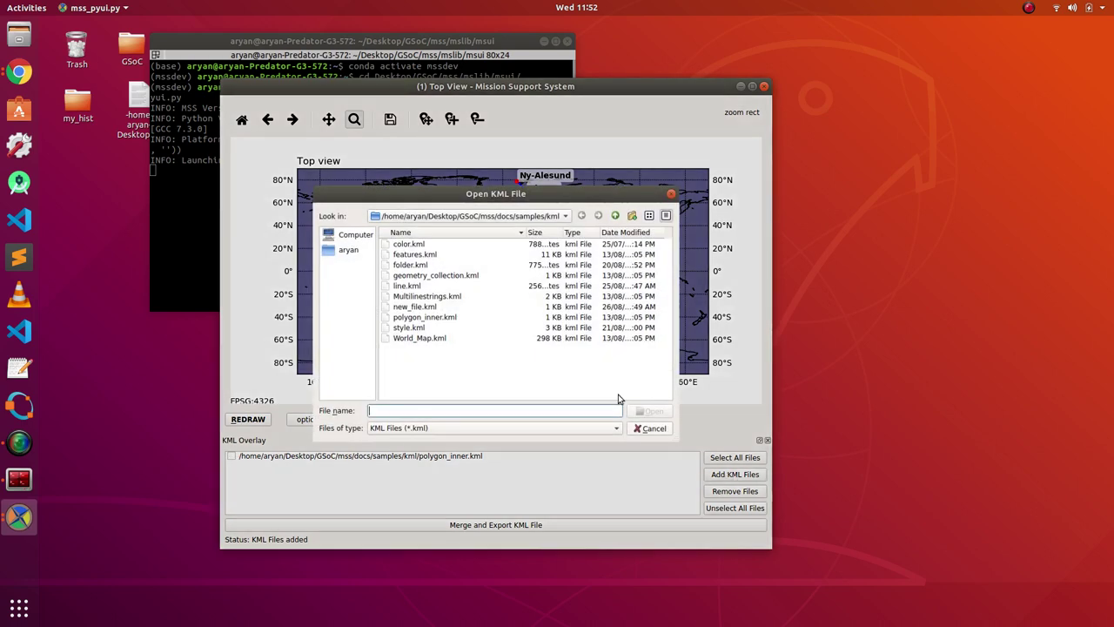
{"action": "left_click", "coordinate": [427, 297]}
{"action": "double_click", "coordinate": [427, 297]}
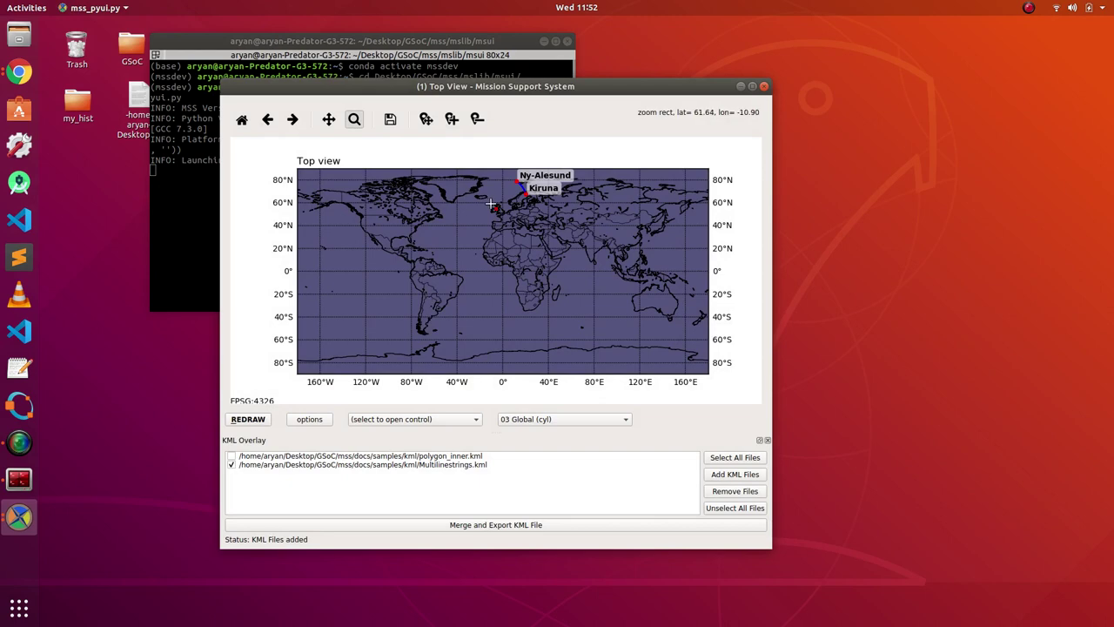
Zoom onto the red multilines over the British Isles near 54.5°N, then hide that overlay.
{"action": "left_click_drag", "start_coordinate": [490, 204], "coordinate": [502, 214]}
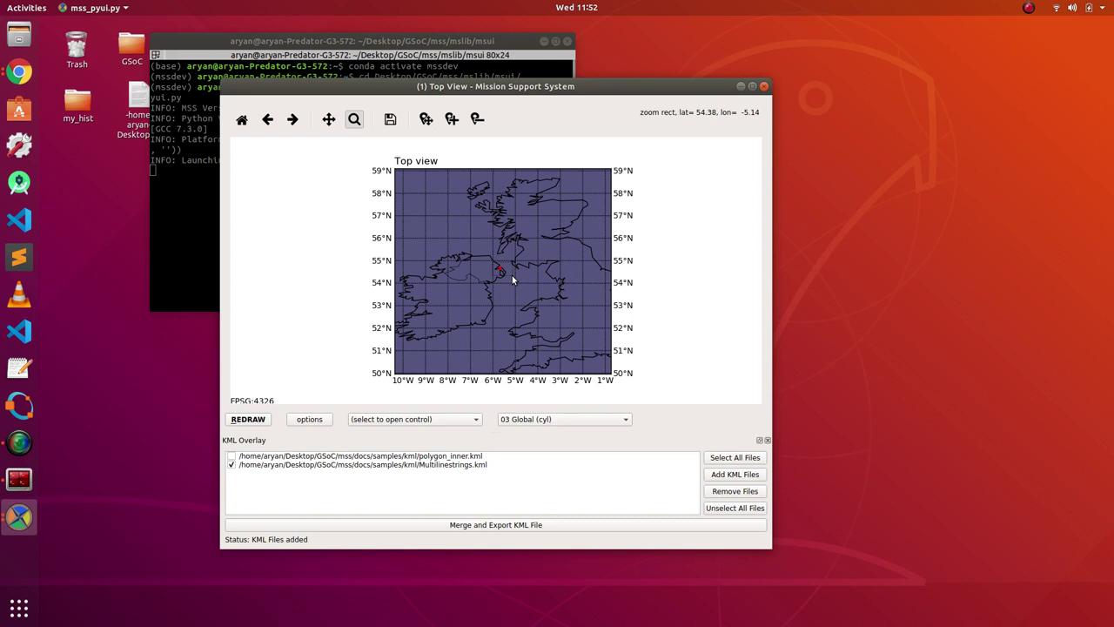
{"action": "left_click_drag", "start_coordinate": [492, 261], "coordinate": [533, 288]}
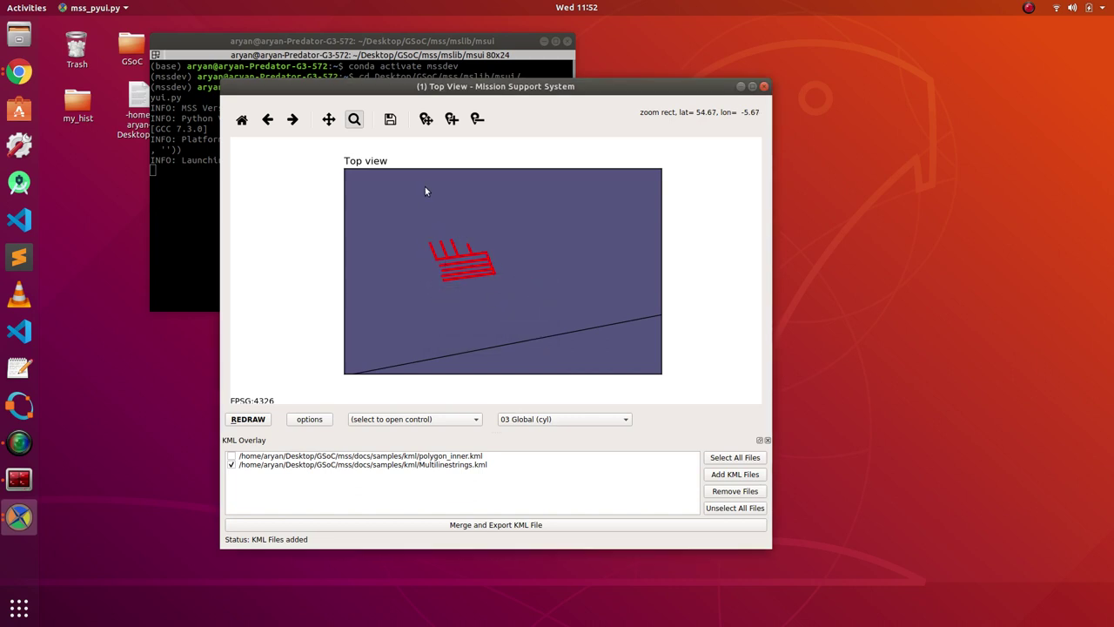
{"action": "left_click", "coordinate": [231, 466]}
Remove both KML overlays, reset to the world view and switch to the Chrome wiki.
{"action": "left_click", "coordinate": [730, 494]}
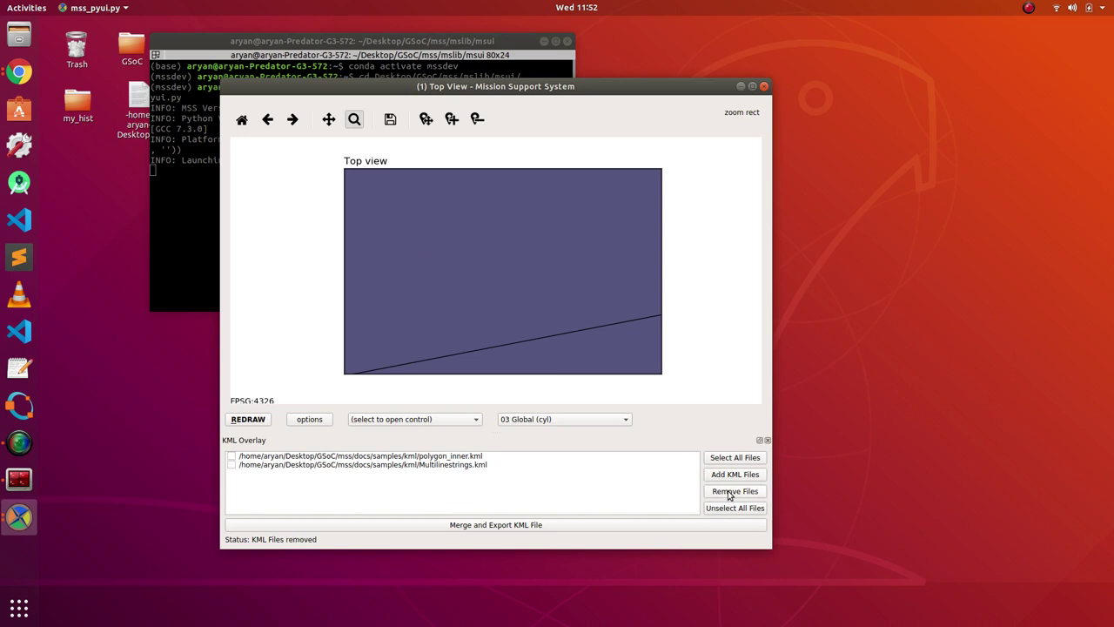
{"action": "left_click", "coordinate": [731, 457]}
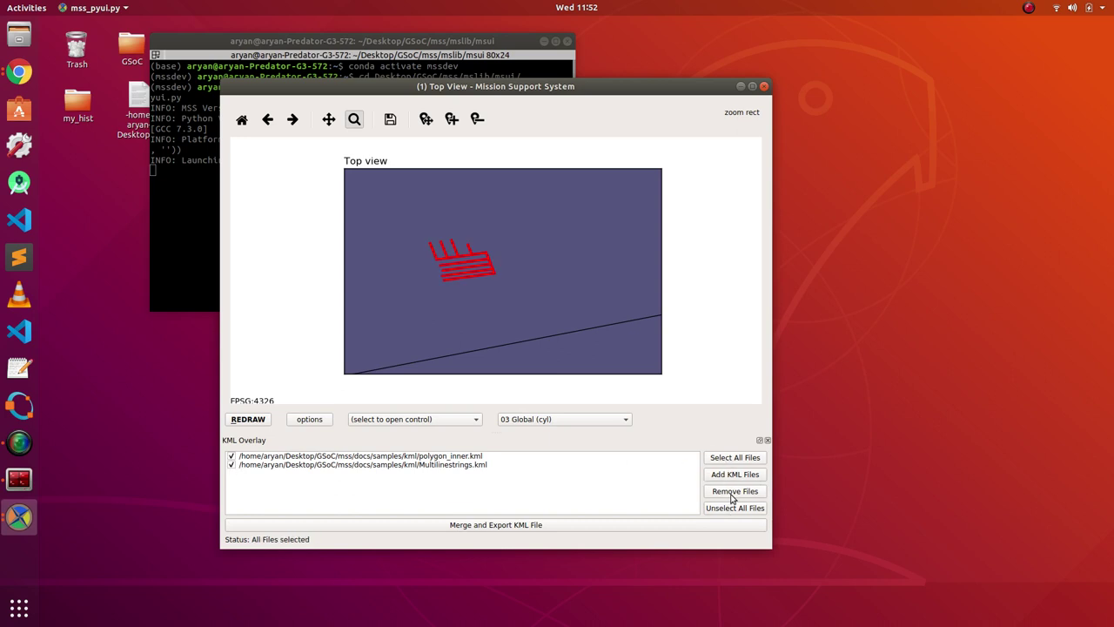
{"action": "left_click", "coordinate": [722, 492]}
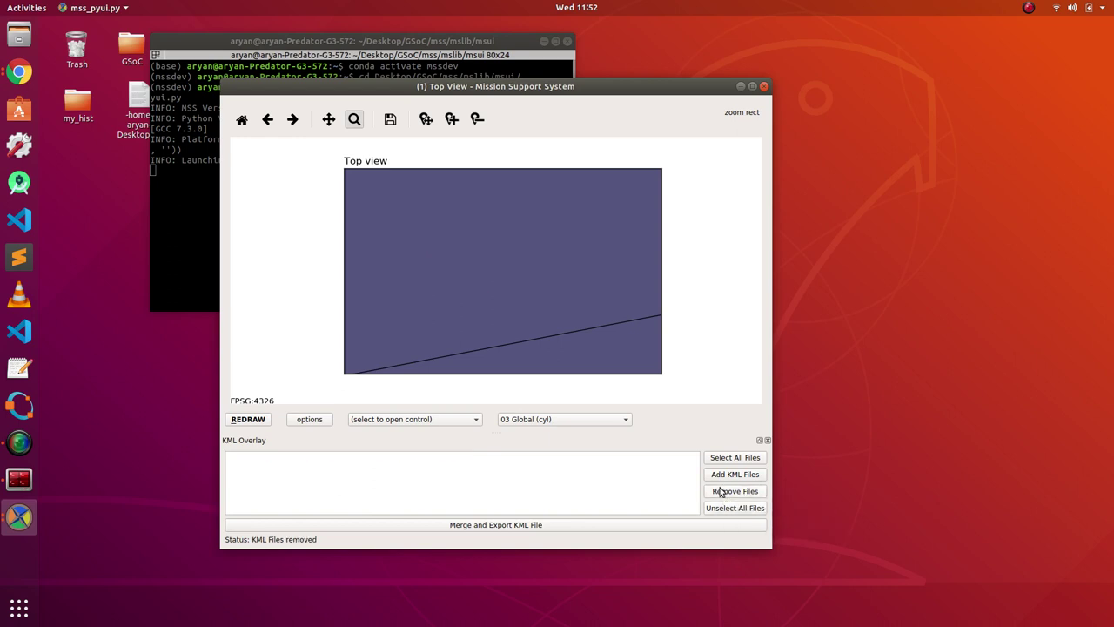
{"action": "left_click", "coordinate": [247, 127]}
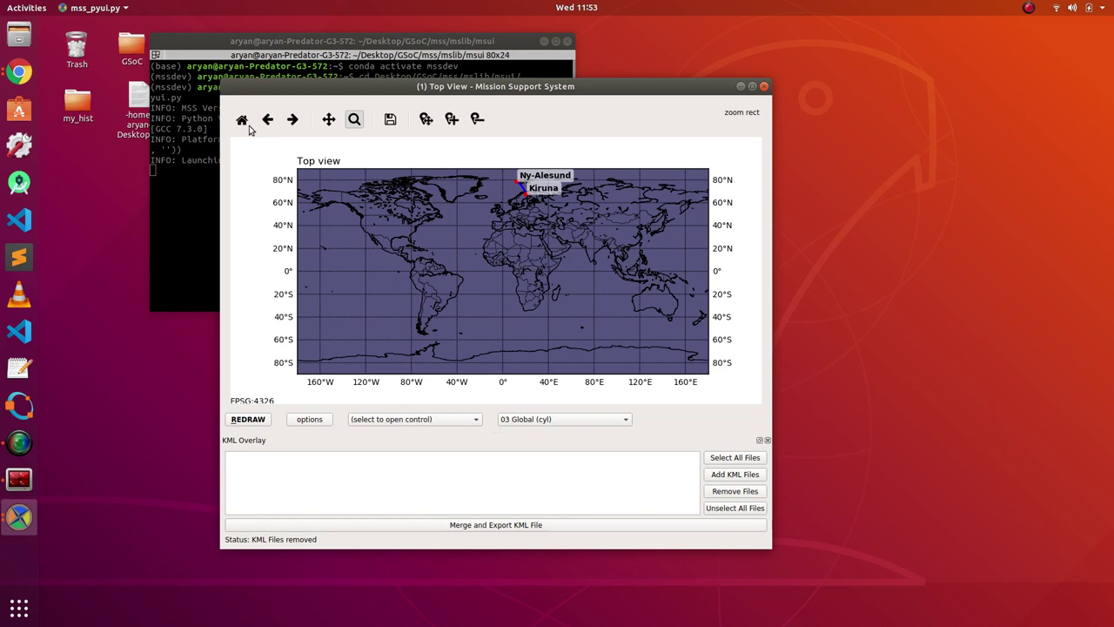
{"action": "key", "text": "alt+Tab"}
{"action": "key", "text": "alt+Tab"}
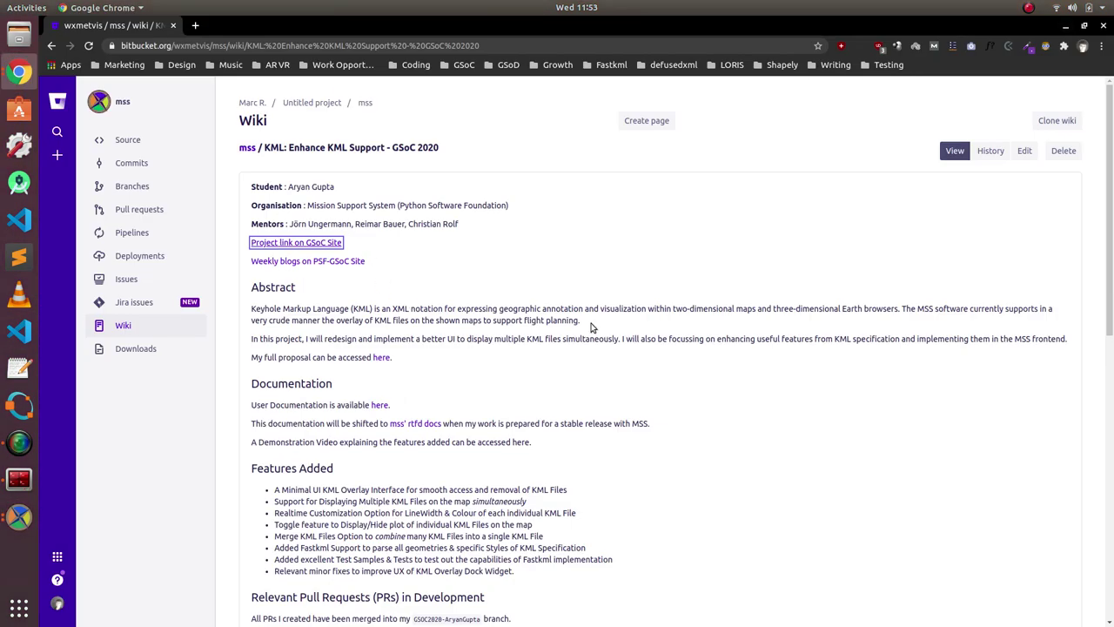
Close the Top View window, confirming with Yes, and return to the Bitbucket wiki.
{"action": "key", "text": "alt+Tab"}
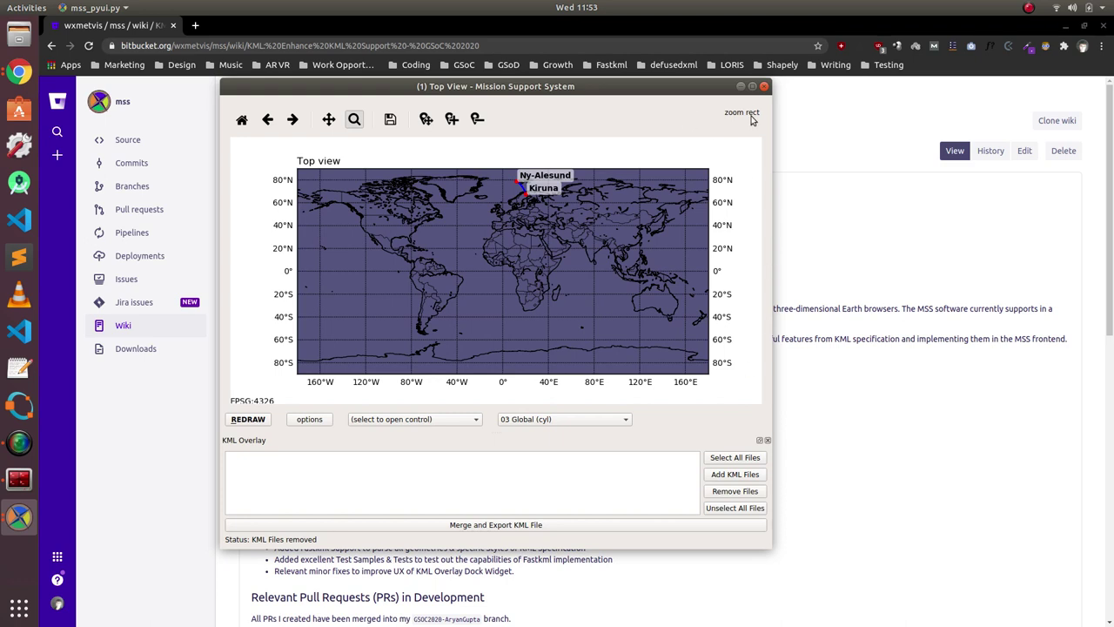
{"action": "key", "text": "alt+F4"}
{"action": "key", "text": "Return"}
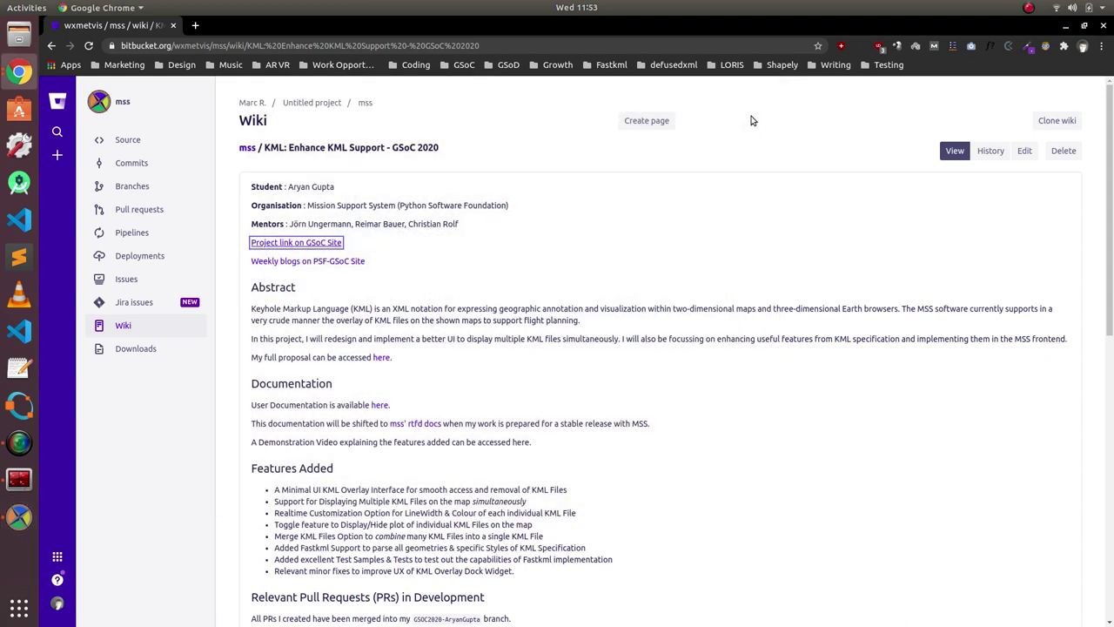
{"action": "key", "text": "alt+Tab"}
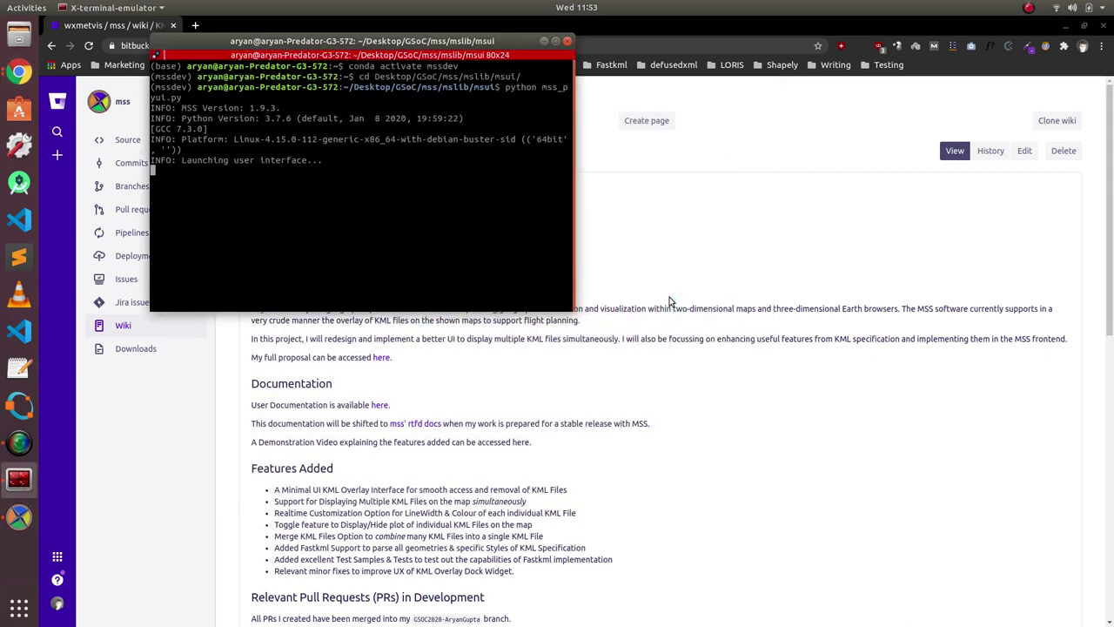
{"action": "key", "text": "alt+Tab"}
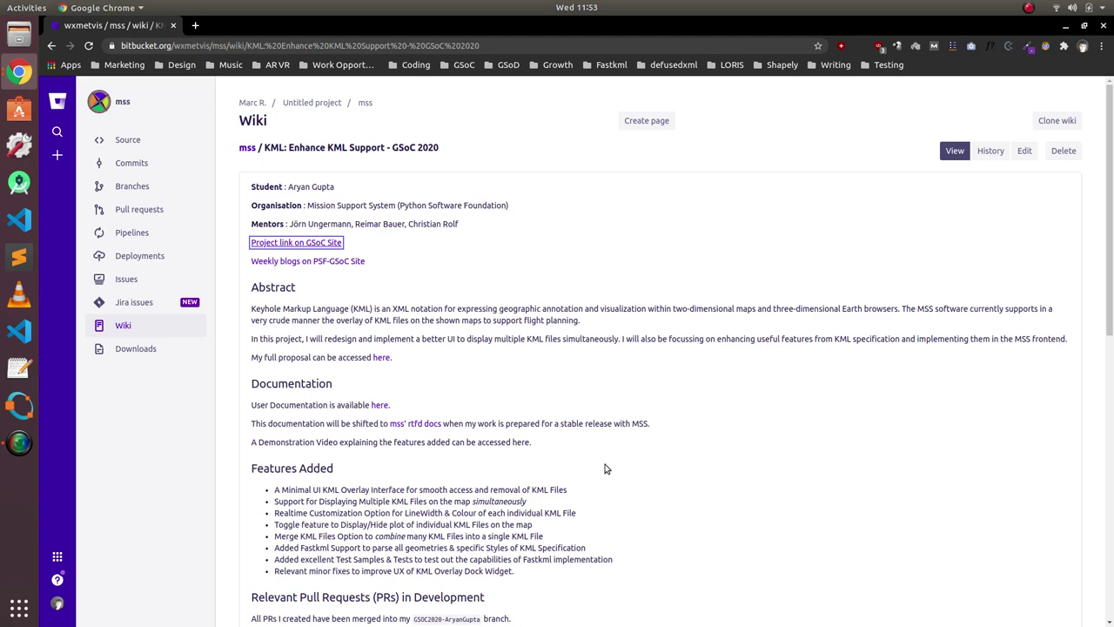
Scroll to the Features Added list, briefly highlight the Fastkml bullet, then bring up SimpleScreenRecorder.
{"action": "scroll", "coordinate": [606, 467], "scroll_direction": "down", "scroll_amount": 4}
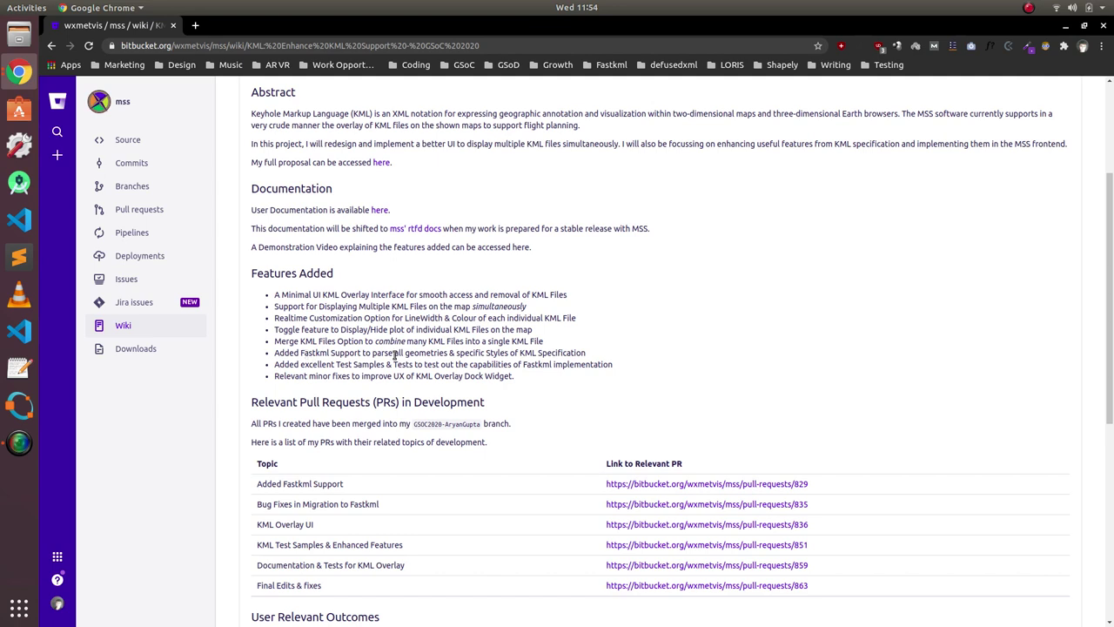
{"action": "left_click_drag", "start_coordinate": [370, 354], "coordinate": [593, 356]}
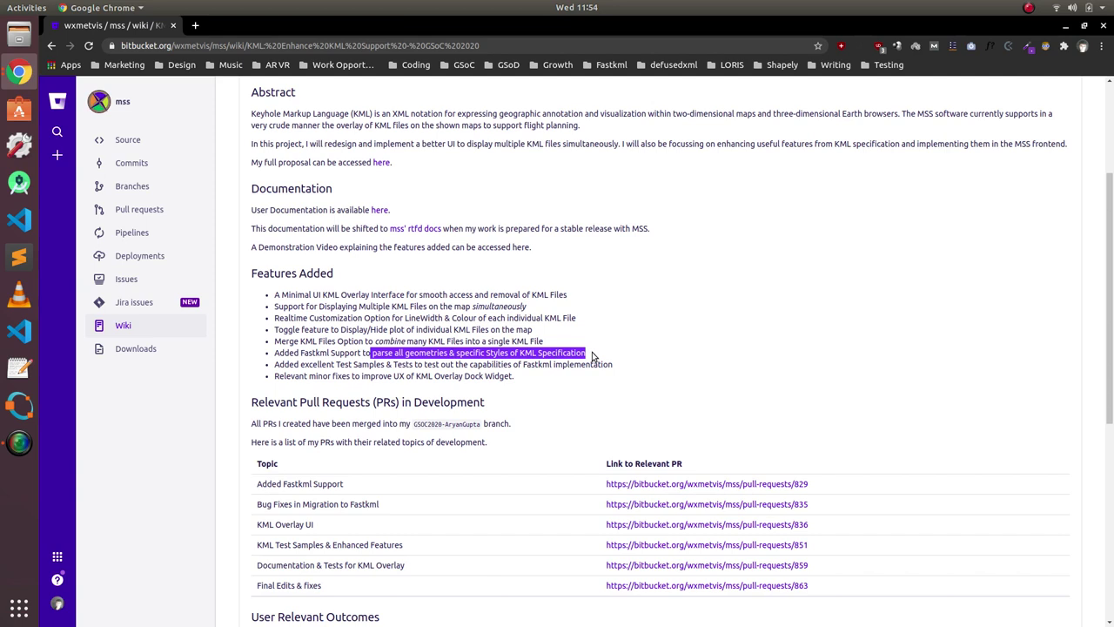
{"action": "left_click", "coordinate": [593, 356]}
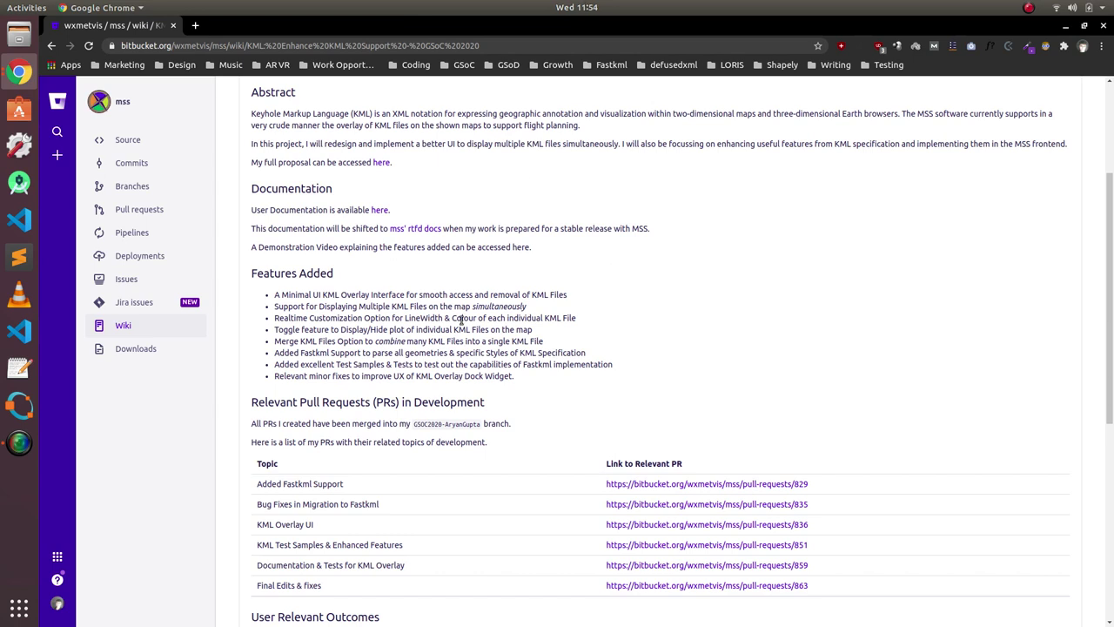
{"action": "key", "text": "alt+Tab"}
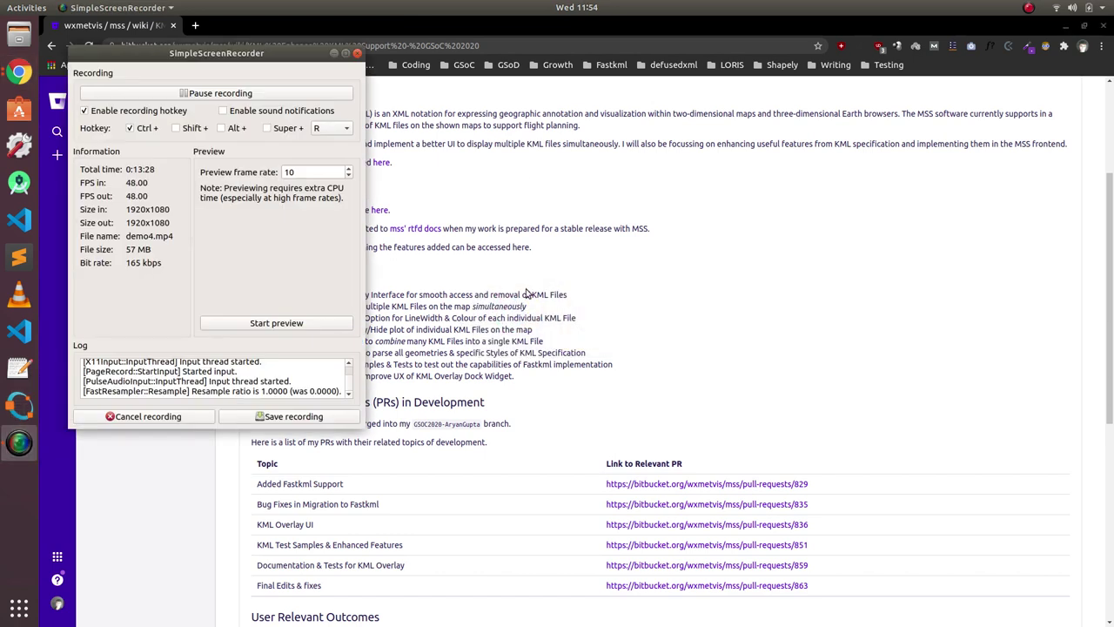